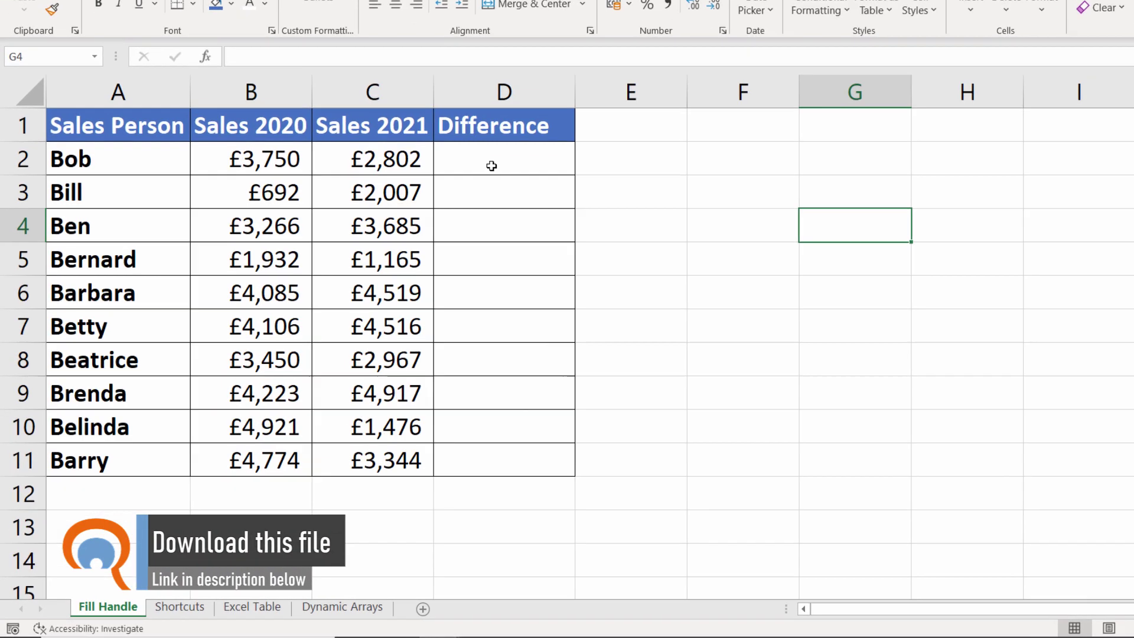
Step: Enter =C2-B2 in D2 to show the 2021 minus 2020 difference of (£948)
{"action": "left_click", "coordinate": [420, 230]}
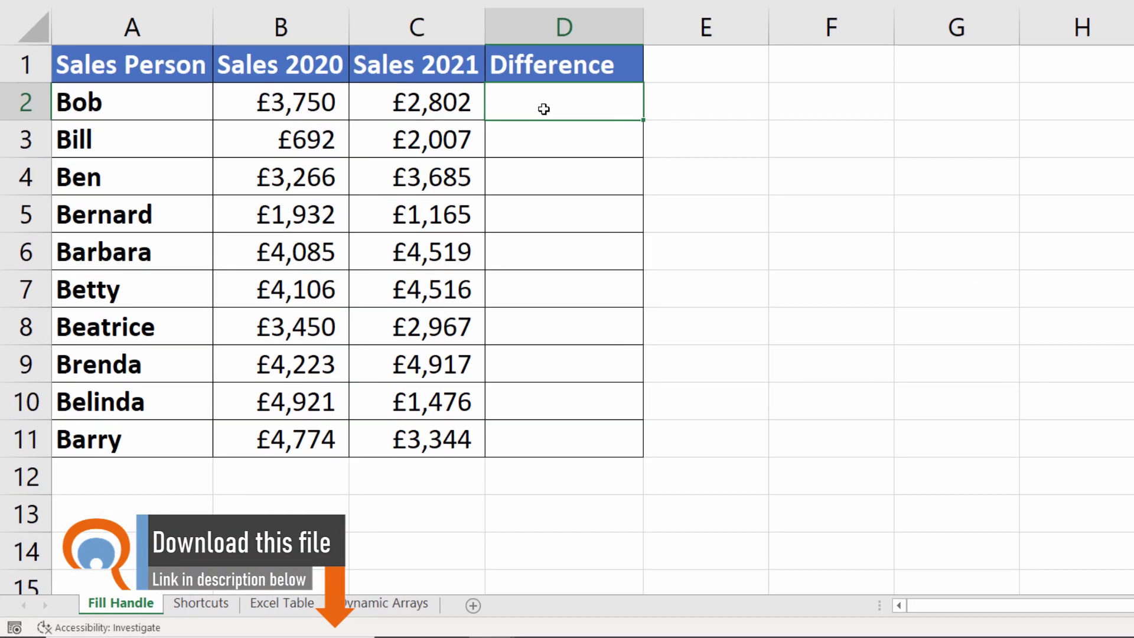
{"action": "type", "text": "="}
{"action": "left_click", "coordinate": [413, 108]}
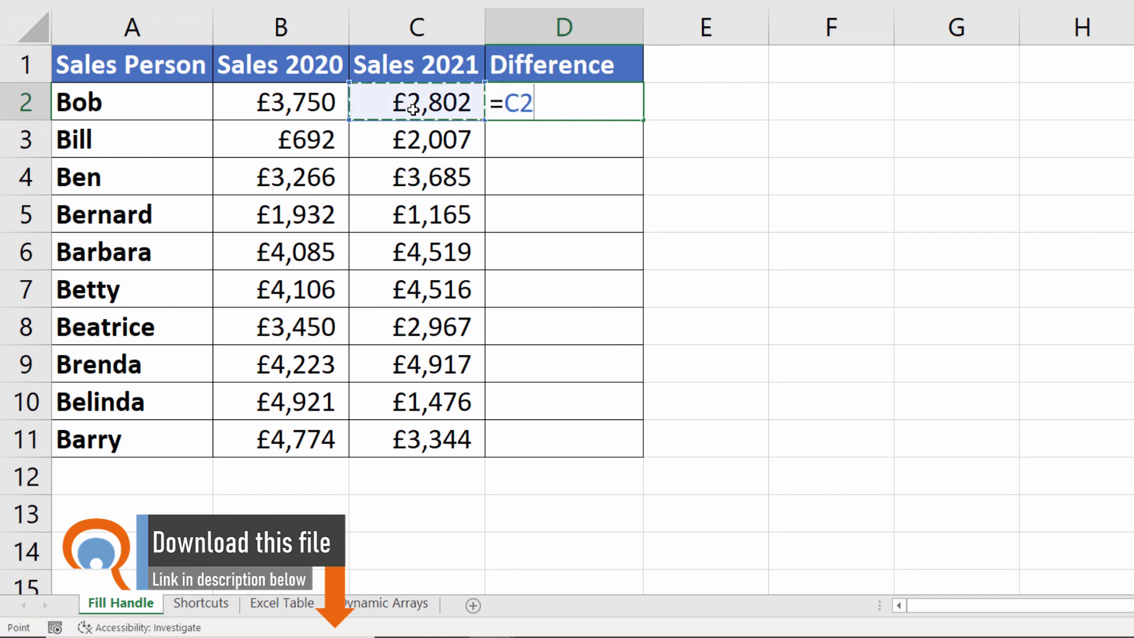
{"action": "type", "text": "-"}
{"action": "left_click", "coordinate": [273, 113]}
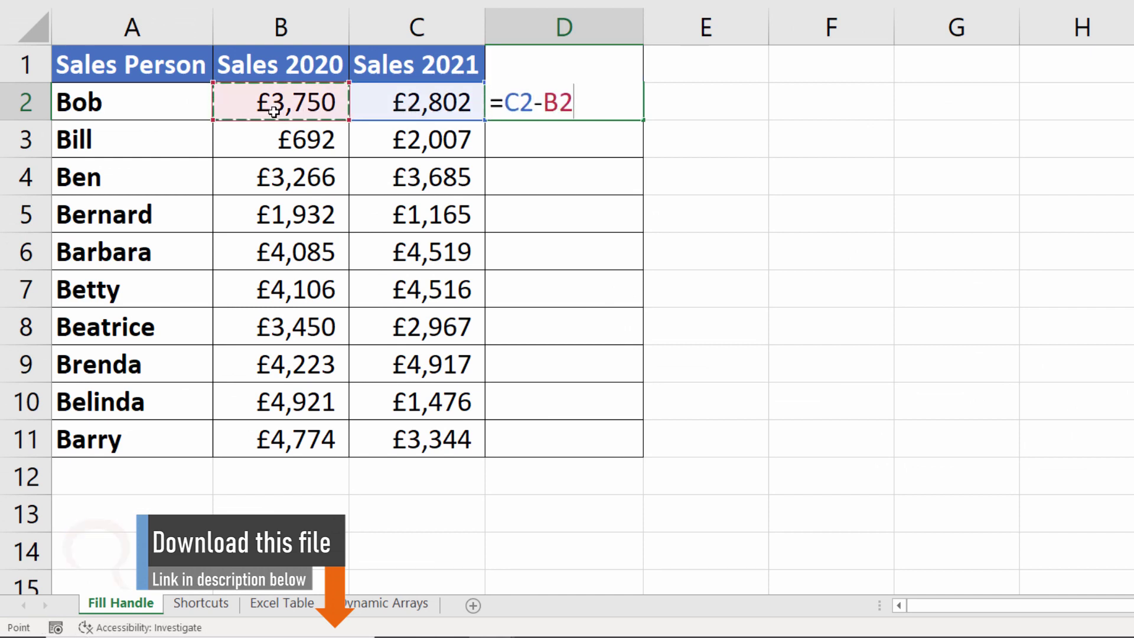
{"action": "key", "text": "Return"}
Step: Fill the D2 formula down the Difference column, then undo the fill
{"action": "left_click", "coordinate": [582, 111]}
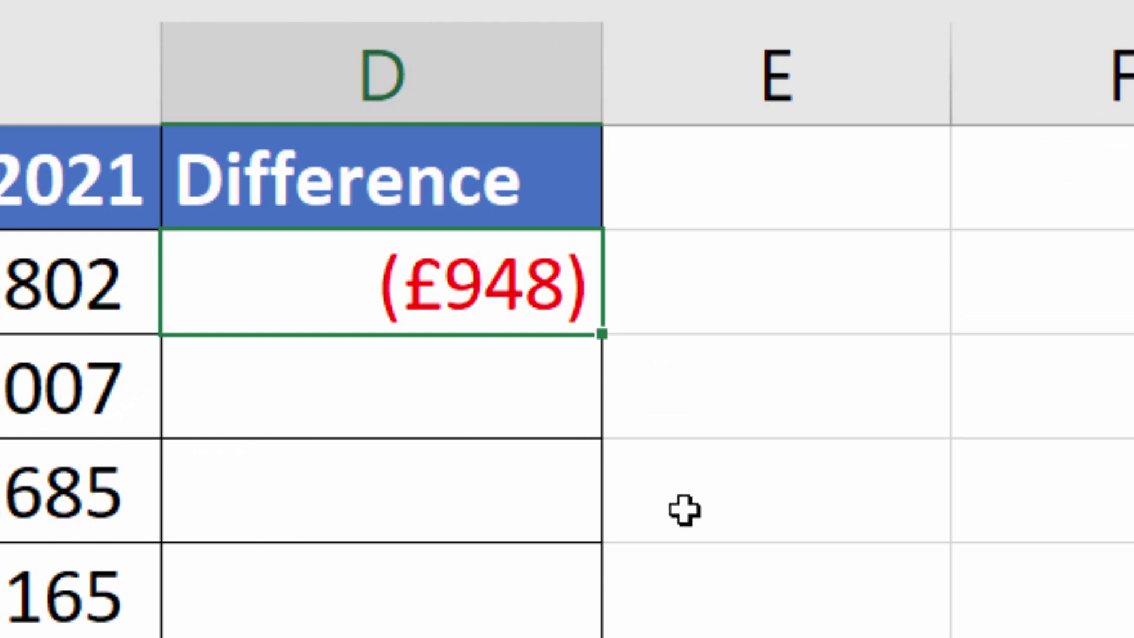
{"action": "double_click", "coordinate": [600, 336]}
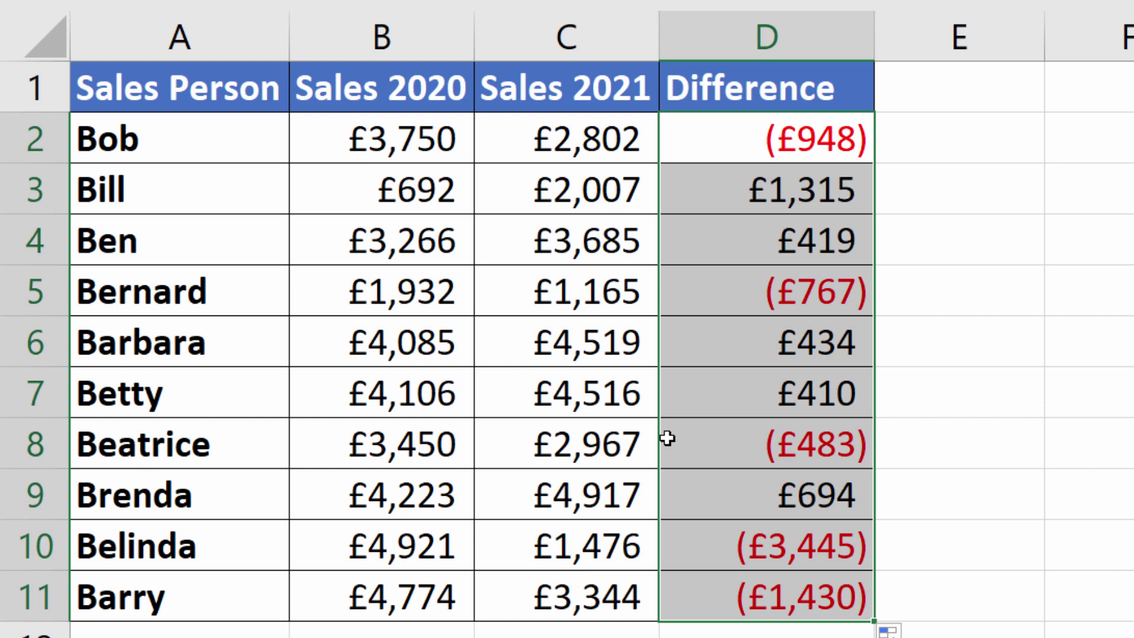
{"action": "key", "text": "ctrl+z"}
Step: Insert a blank column before Difference and drag the E2 formula down to row 11
{"action": "right_click", "coordinate": [796, 32]}
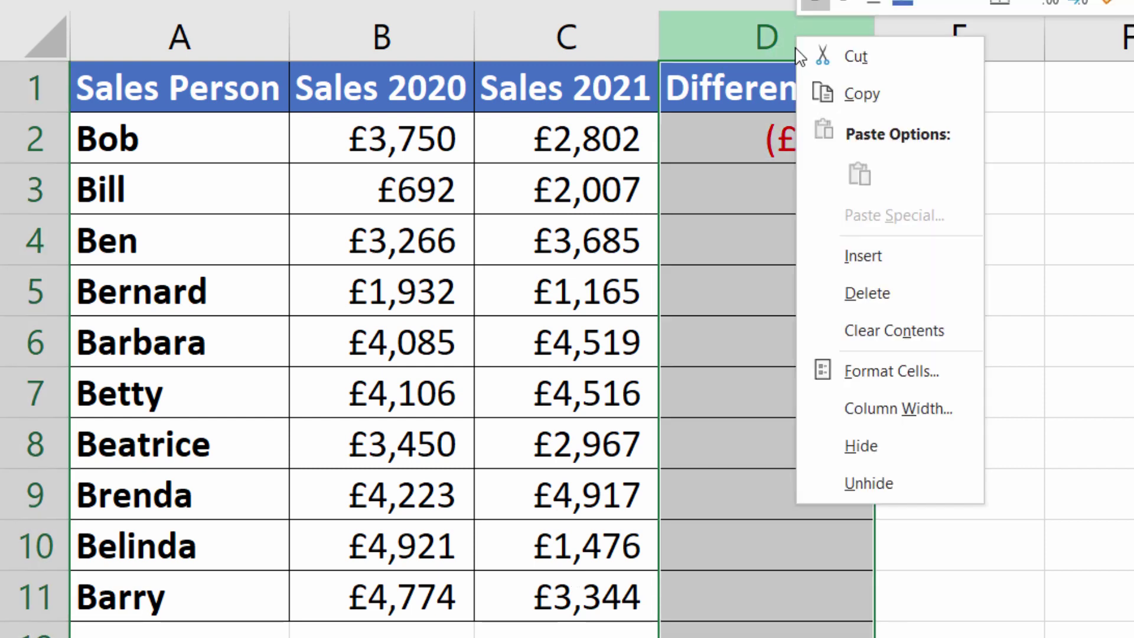
{"action": "left_click", "coordinate": [864, 254]}
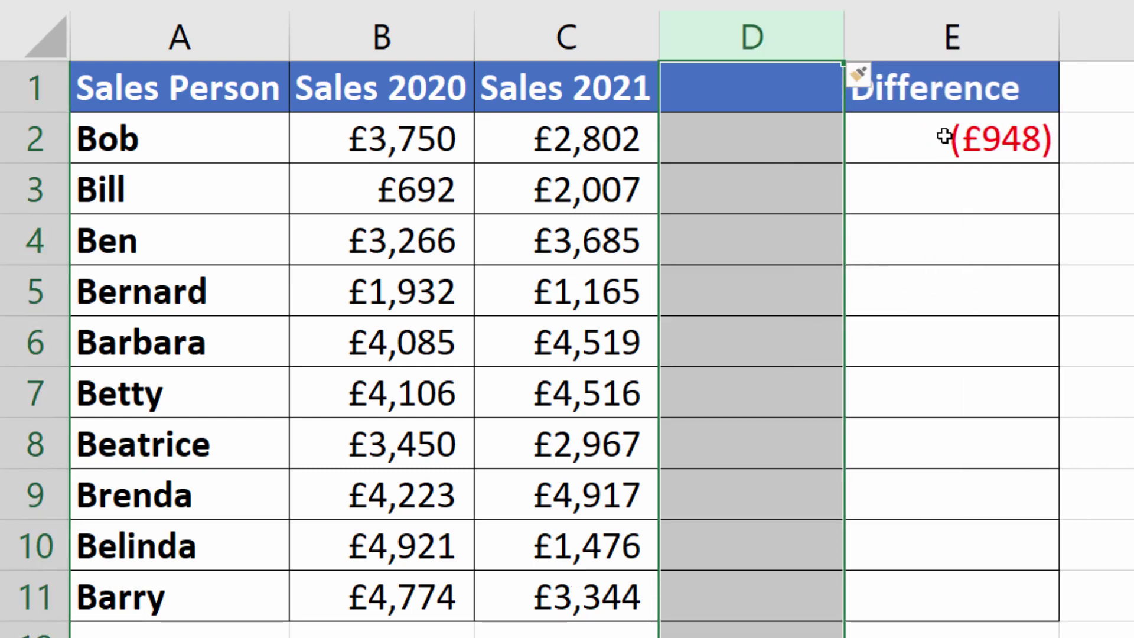
{"action": "left_click", "coordinate": [960, 145]}
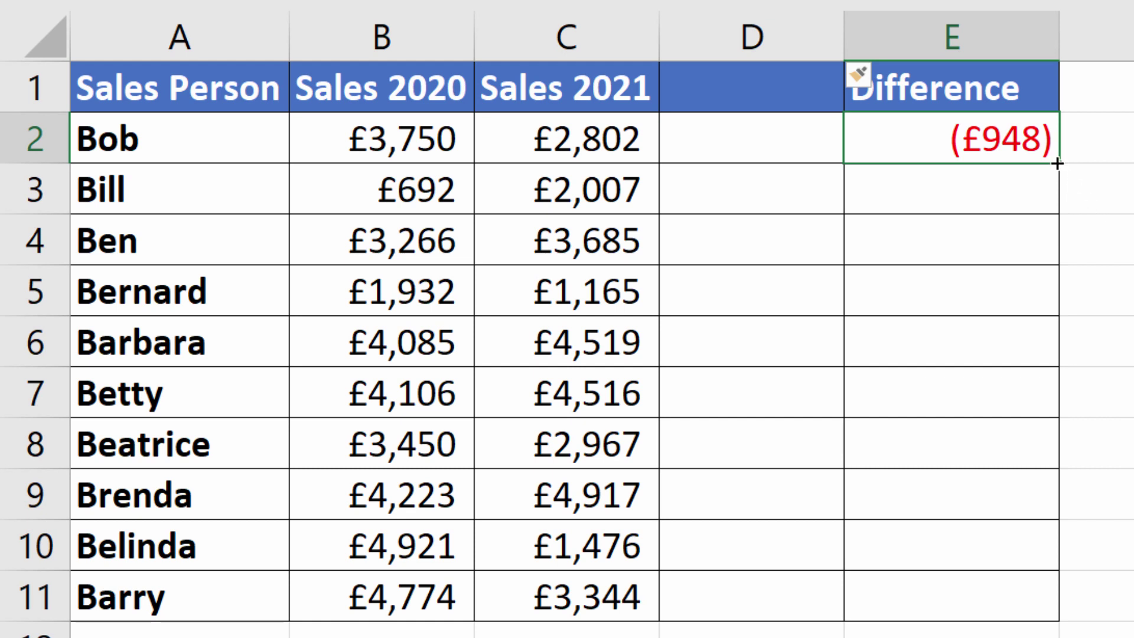
{"action": "left_click_drag", "start_coordinate": [1056, 182], "coordinate": [1017, 609]}
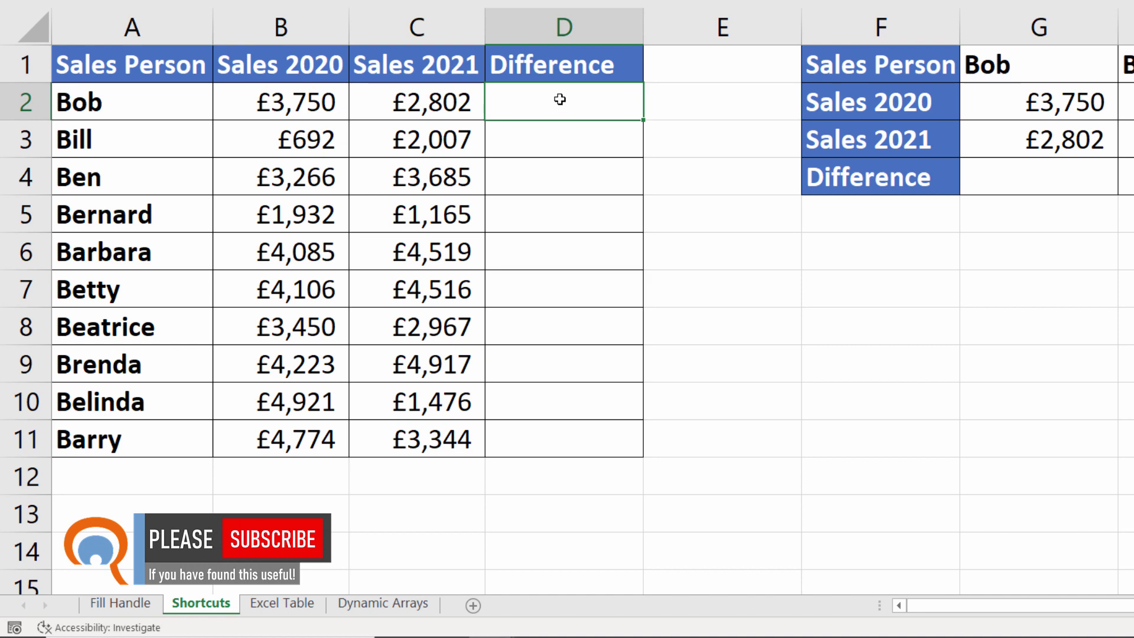
Step: Select D2:D11 and enter =C2-B2 into all ten cells at once with Ctrl+Enter
{"action": "left_click_drag", "start_coordinate": [560, 99], "coordinate": [553, 448]}
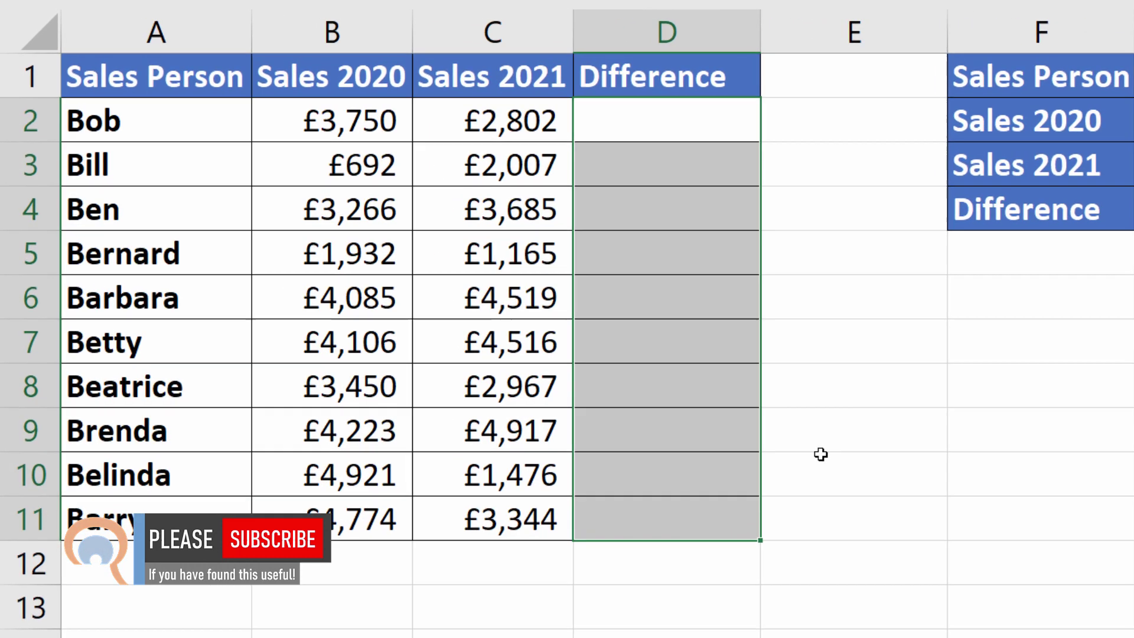
{"action": "type", "text": "="}
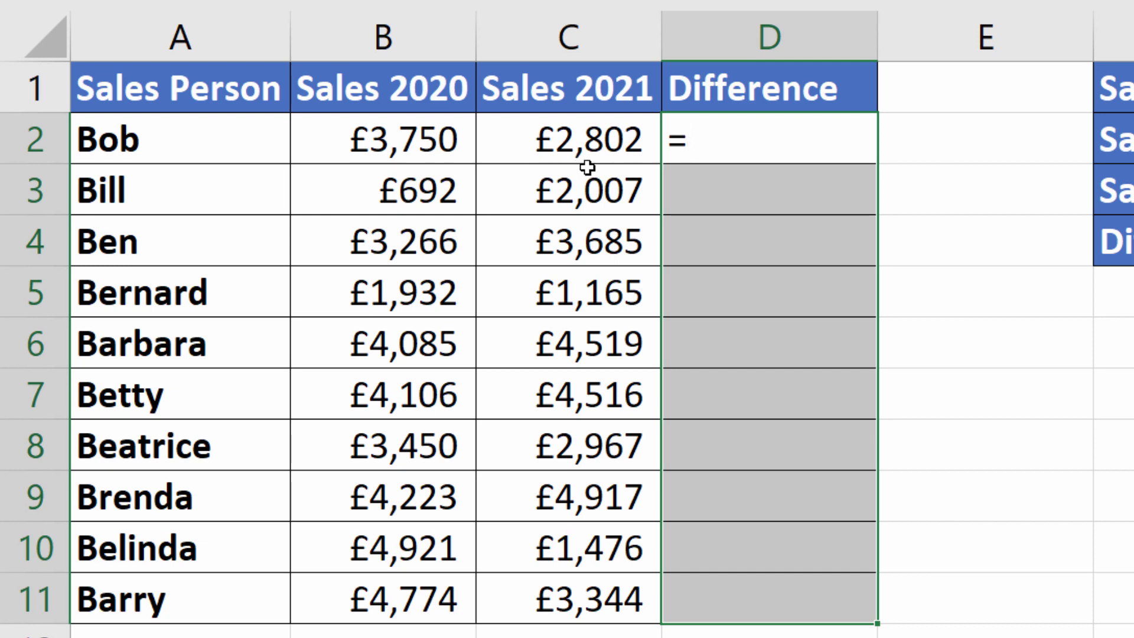
{"action": "left_click", "coordinate": [591, 146]}
{"action": "type", "text": "-"}
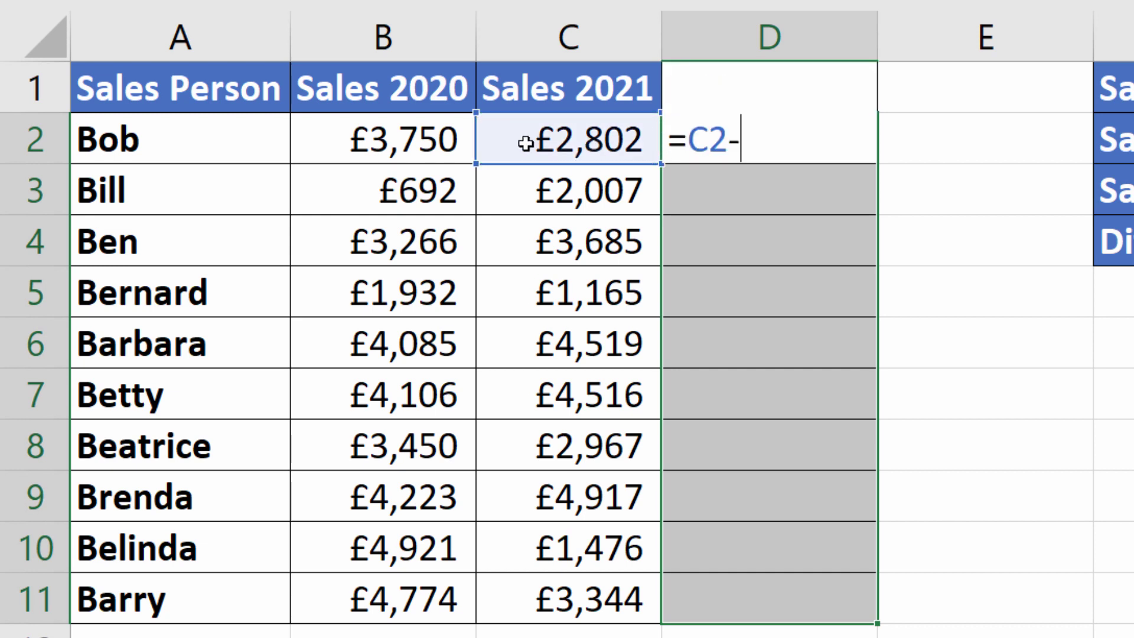
{"action": "left_click", "coordinate": [366, 146]}
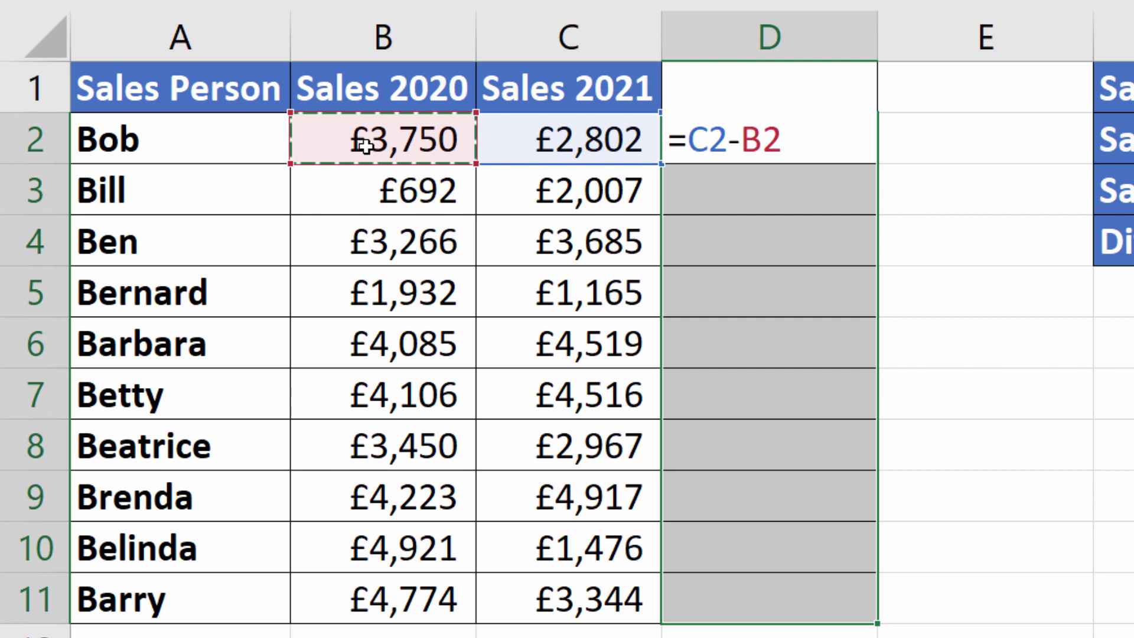
{"action": "key", "text": "ctrl+Return"}
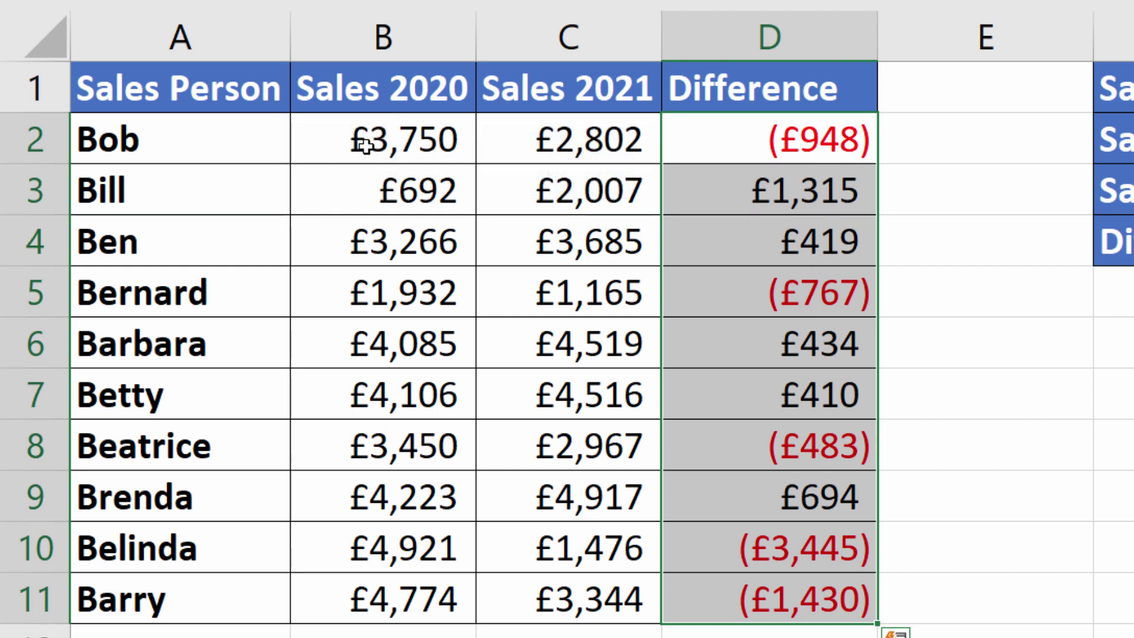
Step: Clear D2:D11 and re-enter =C2-B2 in D2
{"action": "key", "text": "Delete"}
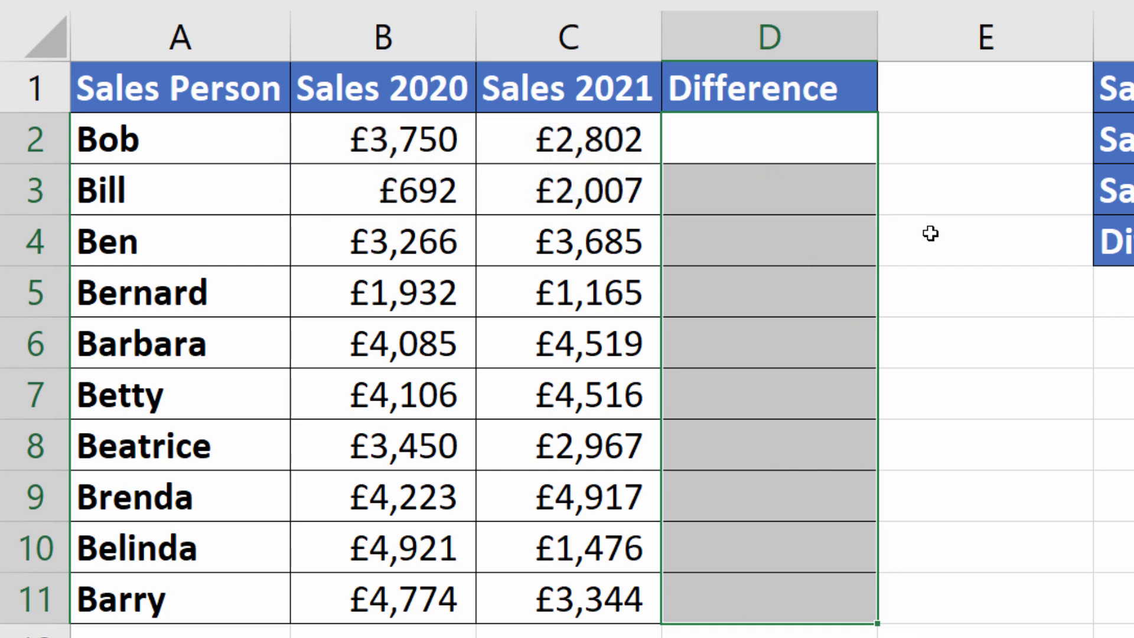
{"action": "left_click", "coordinate": [783, 145]}
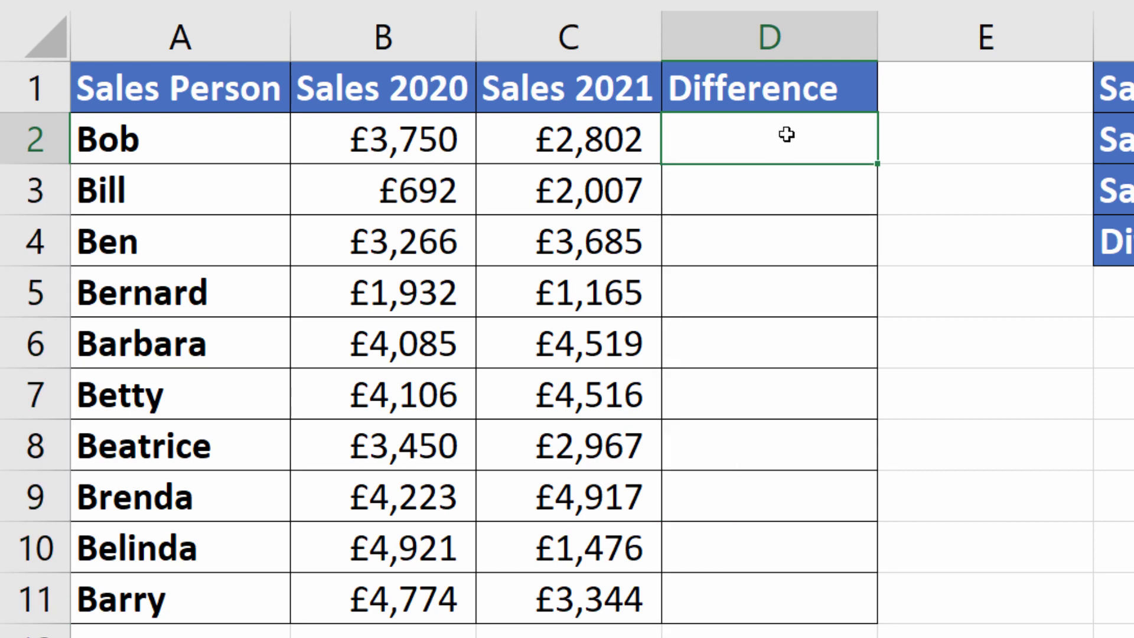
{"action": "type", "text": "="}
{"action": "left_click", "coordinate": [544, 145]}
{"action": "type", "text": "-"}
{"action": "left_click", "coordinate": [374, 144]}
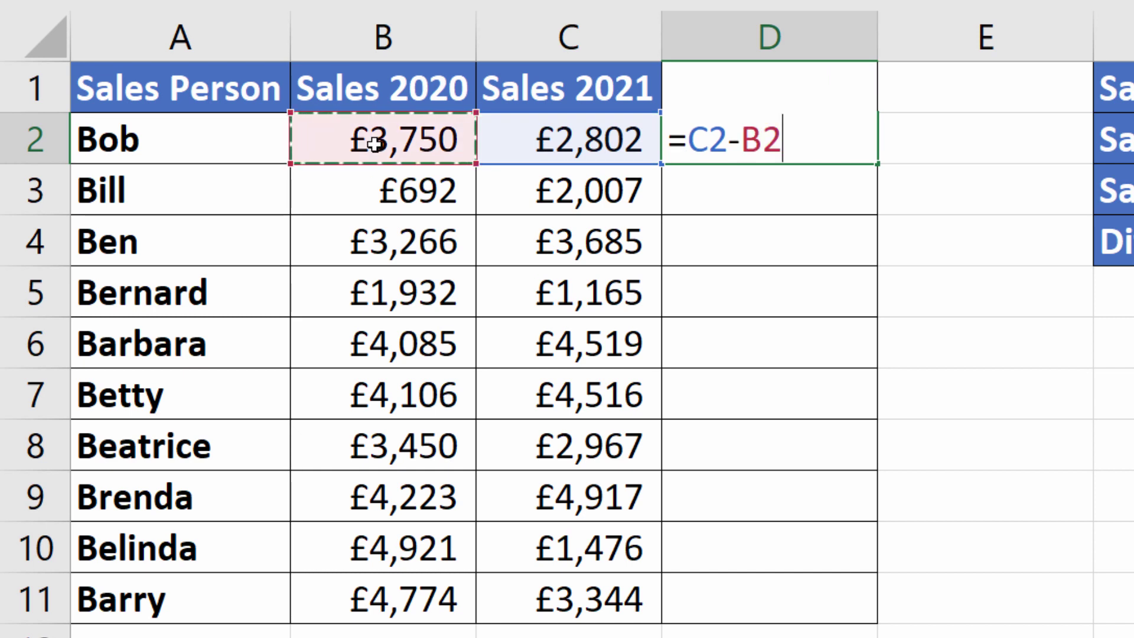
{"action": "key", "text": "Return"}
Step: Copy the D2 formula down to D11 with Ctrl+D
{"action": "left_click", "coordinate": [815, 128]}
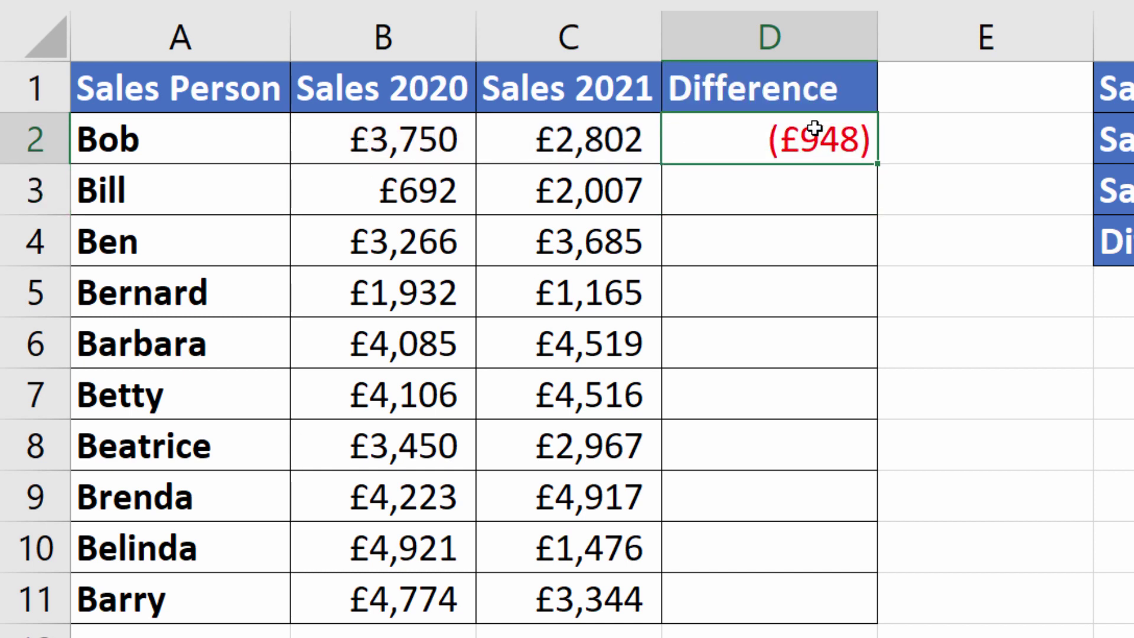
{"action": "left_click_drag", "start_coordinate": [815, 129], "coordinate": [823, 592]}
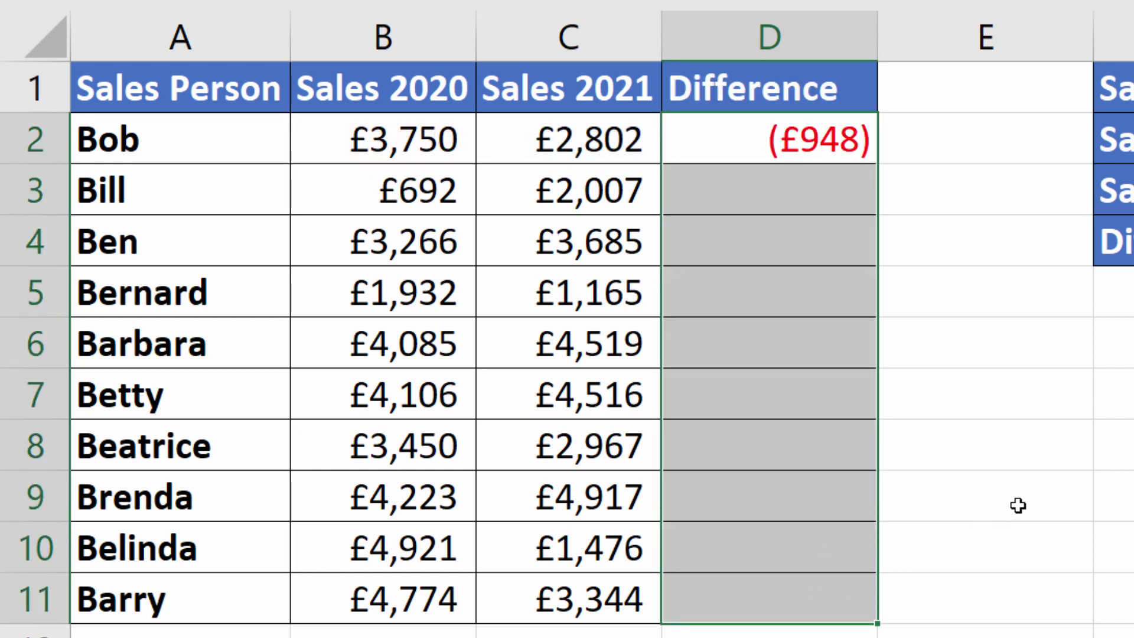
{"action": "key", "text": "ctrl+d"}
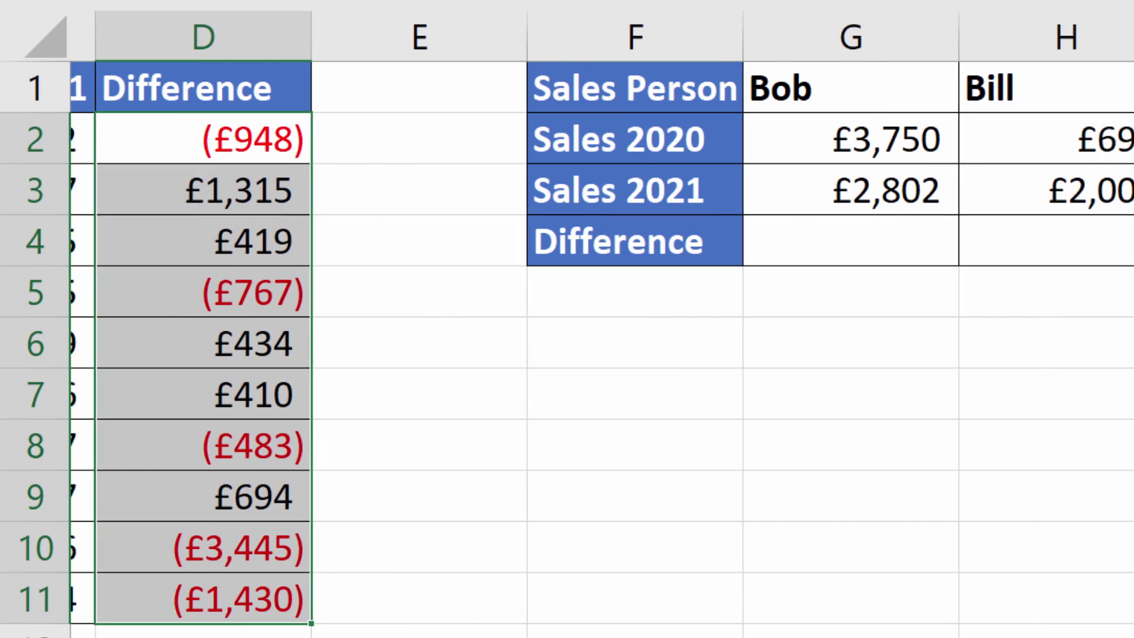
Step: Enter =G3-G2 in G4 and fill it right to J4 with Ctrl+R
{"action": "scroll", "coordinate": [1046, 428], "scroll_direction": "right", "scroll_amount": 3}
{"action": "left_click", "coordinate": [856, 251]}
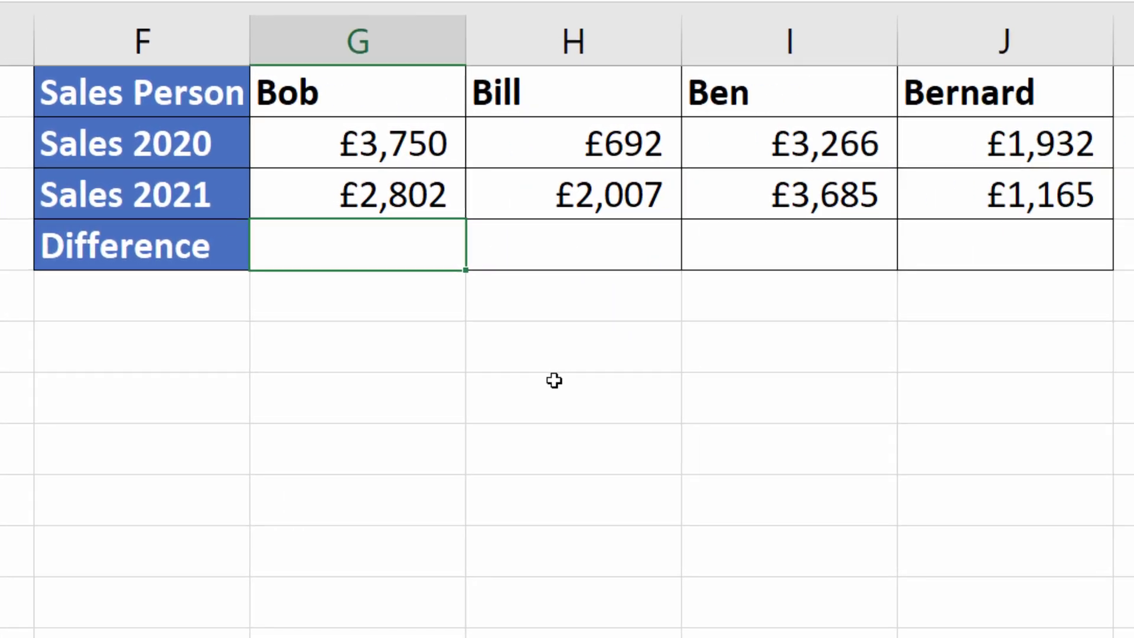
{"action": "type", "text": "="}
{"action": "left_click", "coordinate": [656, 188]}
{"action": "type", "text": "-"}
{"action": "left_click", "coordinate": [626, 141]}
{"action": "key", "text": "ctrl+Return"}
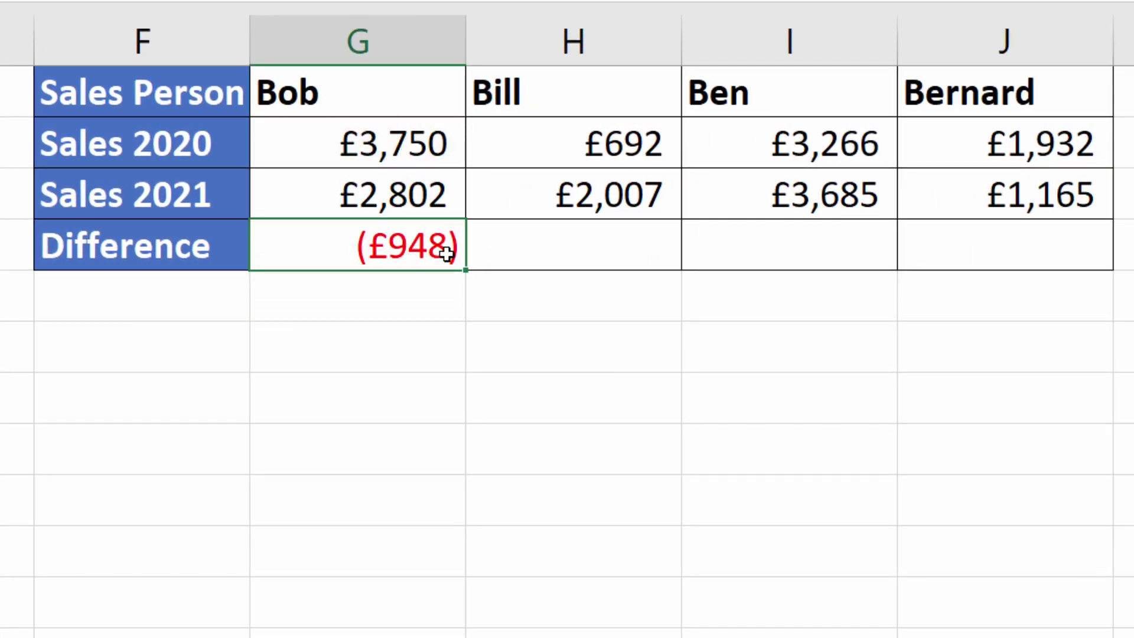
{"action": "left_click_drag", "start_coordinate": [443, 232], "coordinate": [1020, 248]}
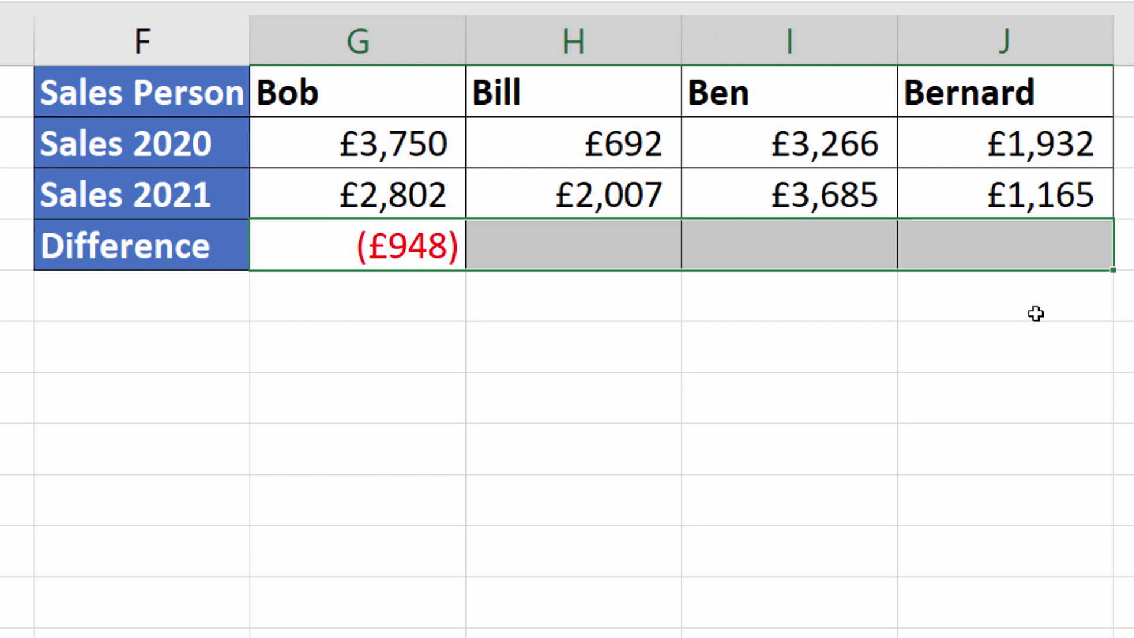
{"action": "key", "text": "ctrl+r"}
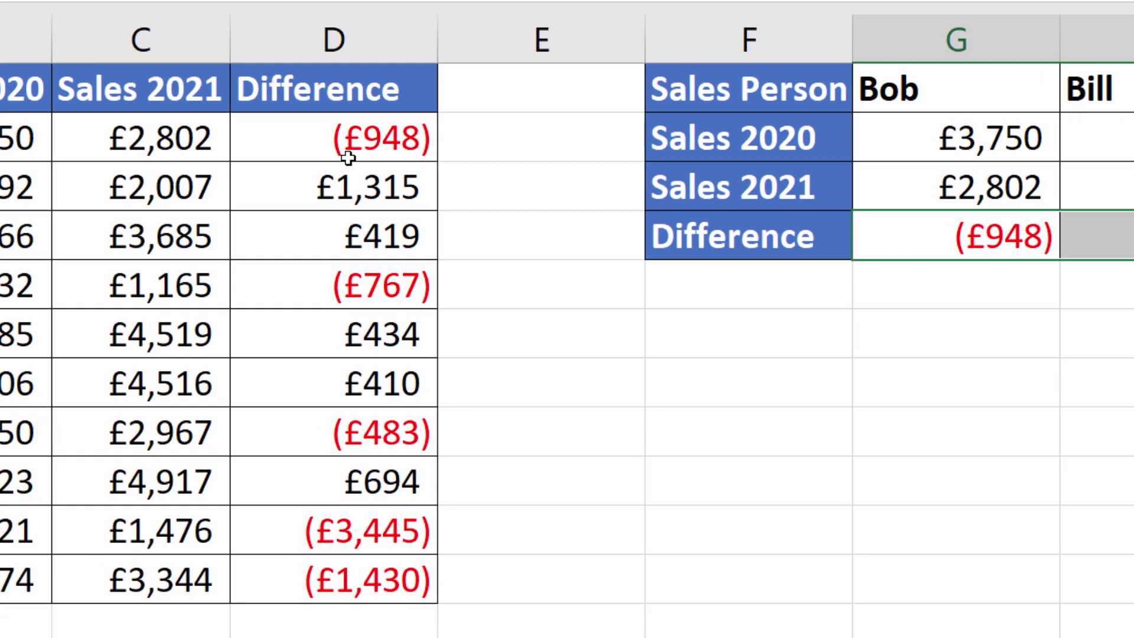
{"action": "scroll", "coordinate": [1030, 587], "scroll_direction": "right", "scroll_amount": 2}
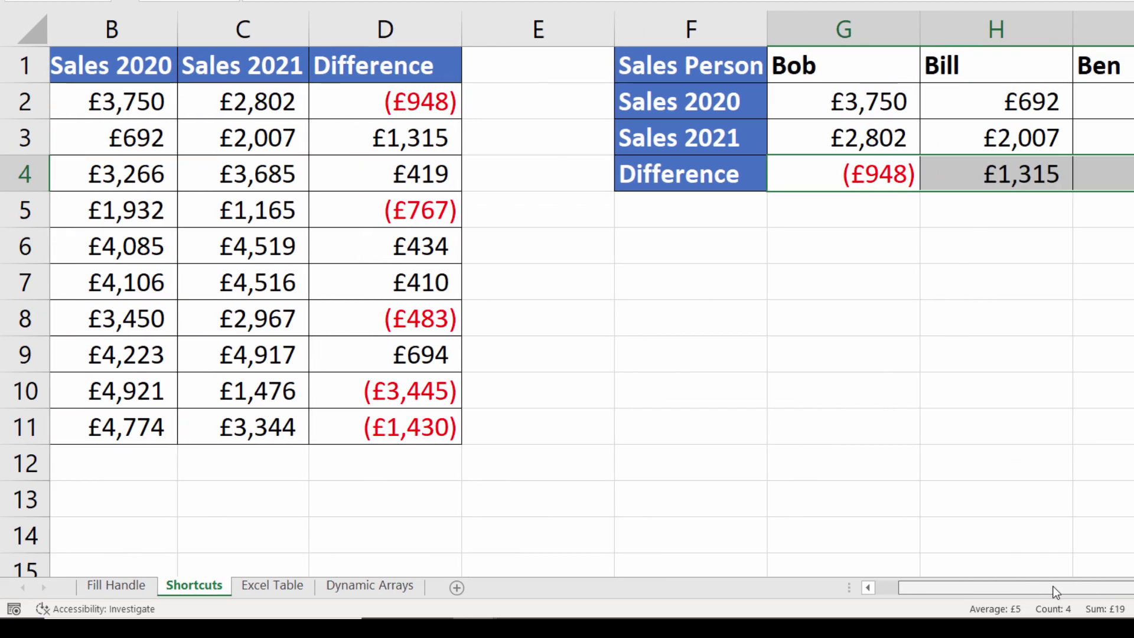
{"action": "scroll", "coordinate": [1030, 587], "scroll_direction": "left", "scroll_amount": 2}
Step: Select N3:Q5 and type the discount formula =N2*(1-M3)
{"action": "left_click_drag", "start_coordinate": [963, 588], "coordinate": [1117, 587]}
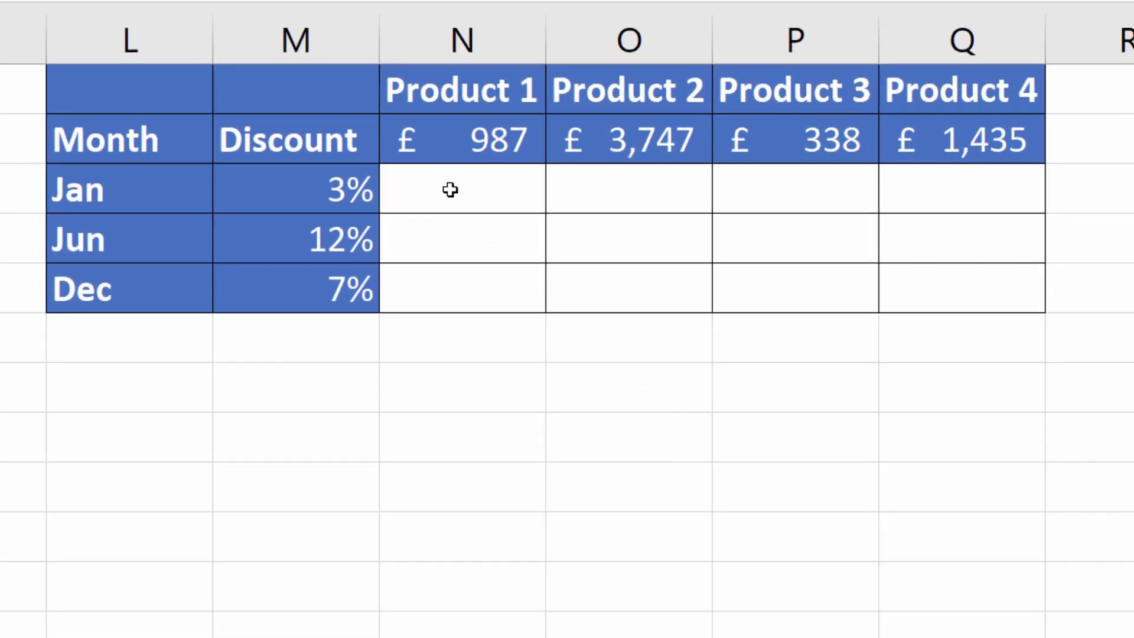
{"action": "left_click_drag", "start_coordinate": [450, 190], "coordinate": [978, 305]}
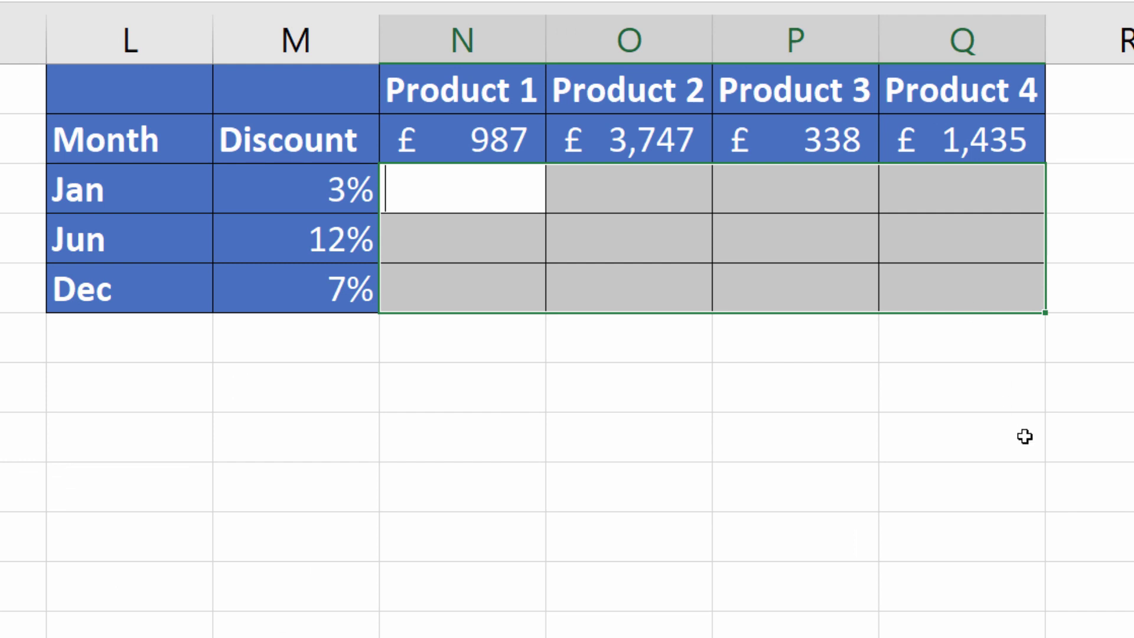
{"action": "type", "text": "="}
{"action": "left_click", "coordinate": [489, 145]}
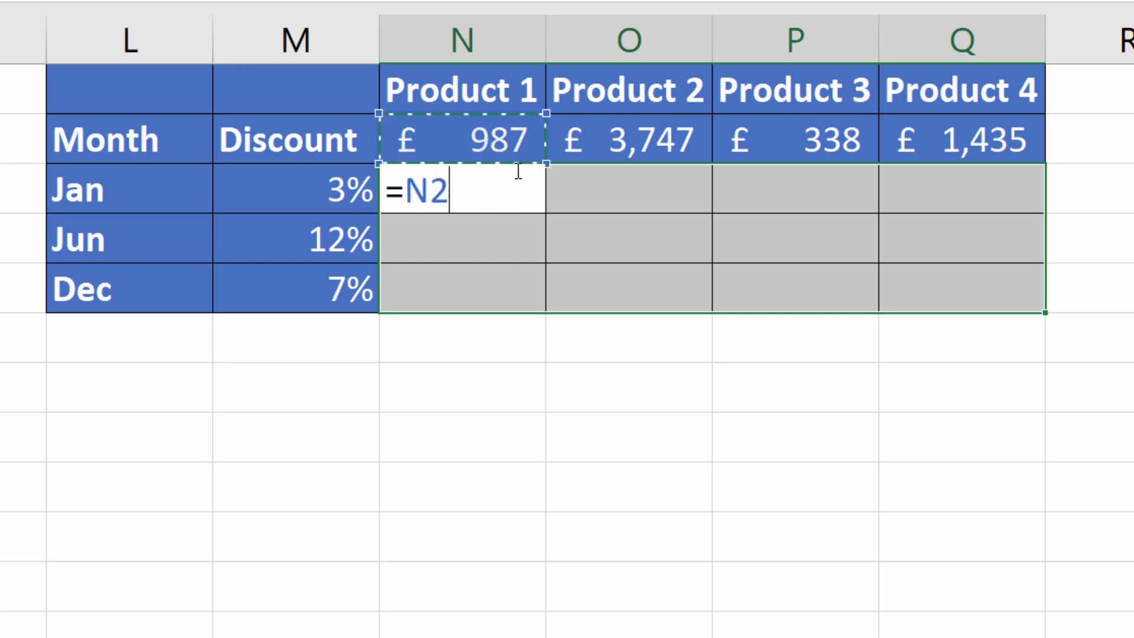
{"action": "type", "text": "*"}
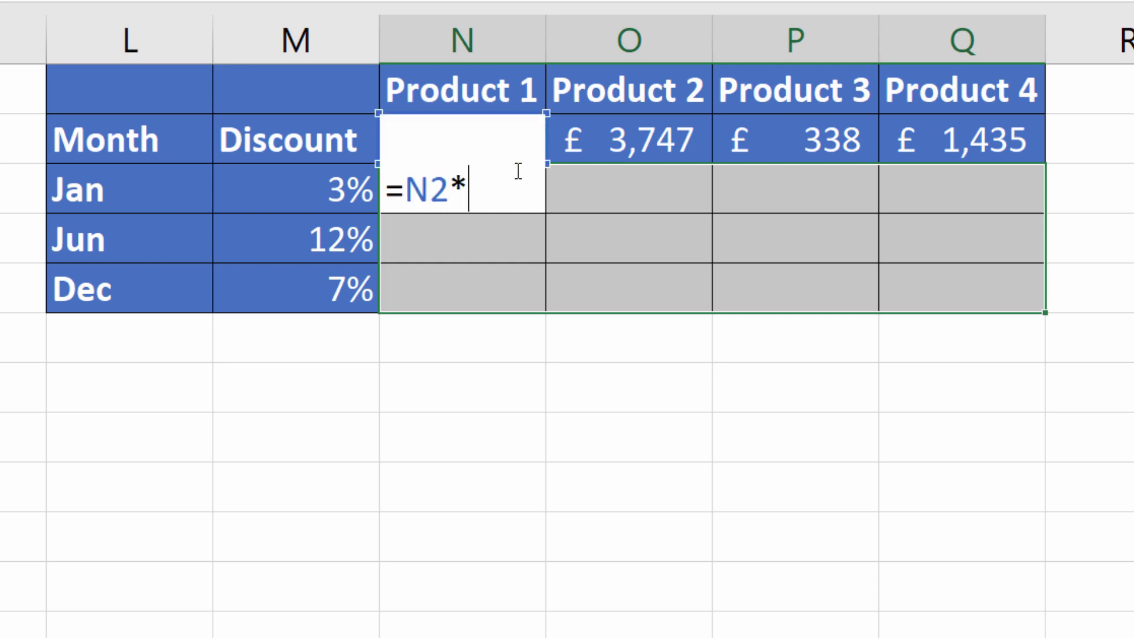
{"action": "type", "text": "(1-"}
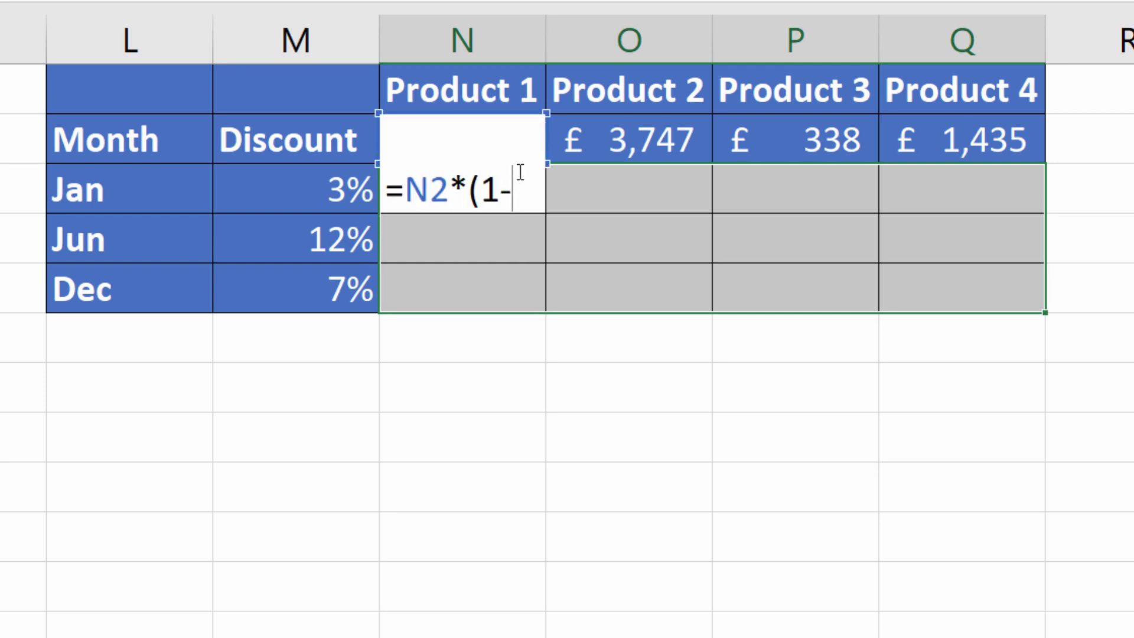
{"action": "left_click", "coordinate": [340, 188]}
{"action": "type", "text": ")"}
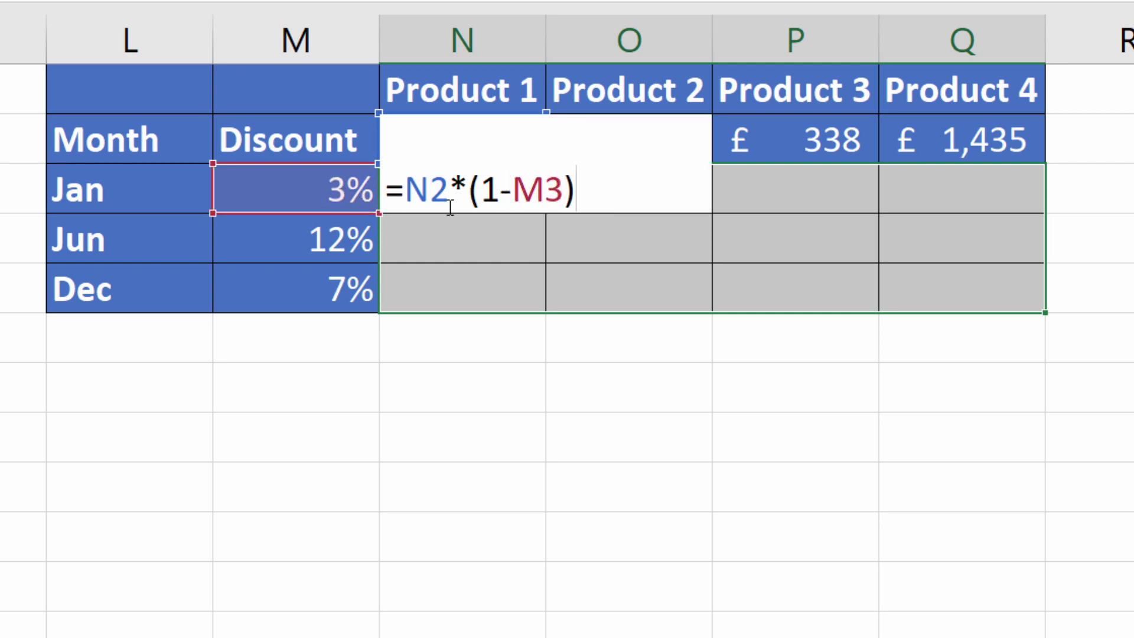
Step: Lock the references to N$2 and $M3 and enter the formula across N3:Q5
{"action": "left_click", "coordinate": [436, 188]}
{"action": "left_click", "coordinate": [425, 114]}
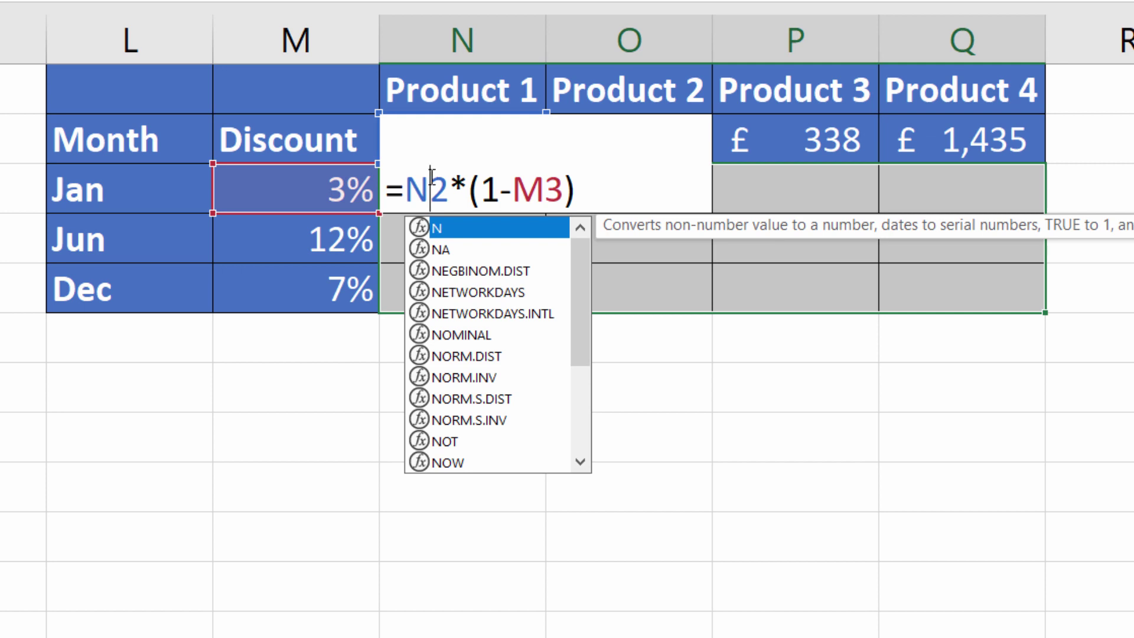
{"action": "key", "text": "F4"}
{"action": "key", "text": "F4"}
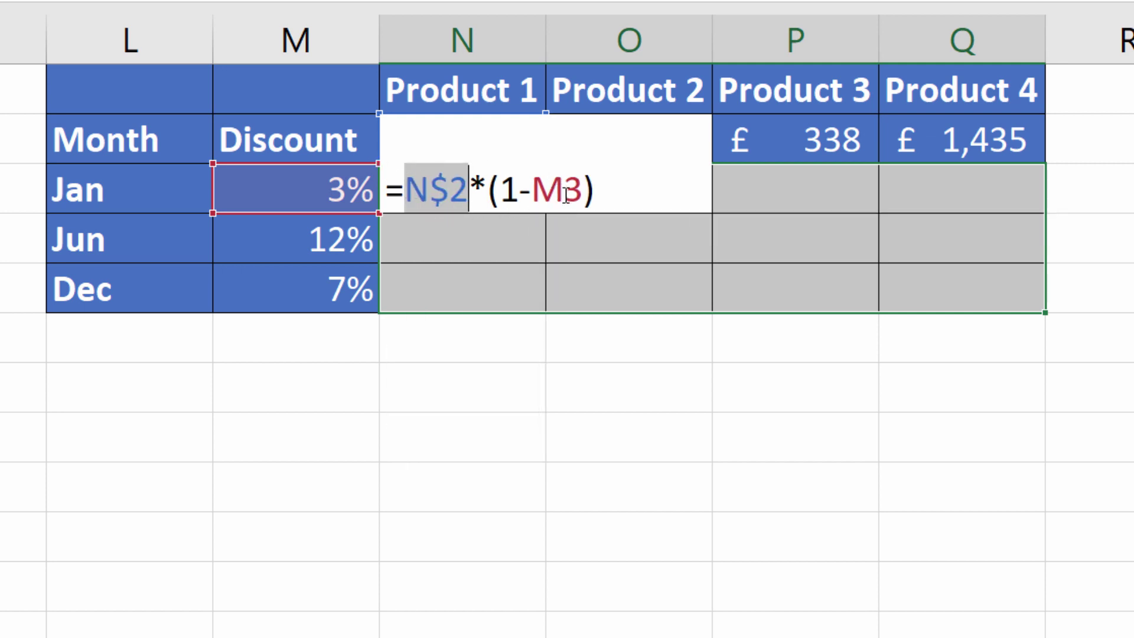
{"action": "left_click", "coordinate": [540, 177]}
{"action": "key", "text": "F4"}
{"action": "key", "text": "F4"}
{"action": "key", "text": "F4"}
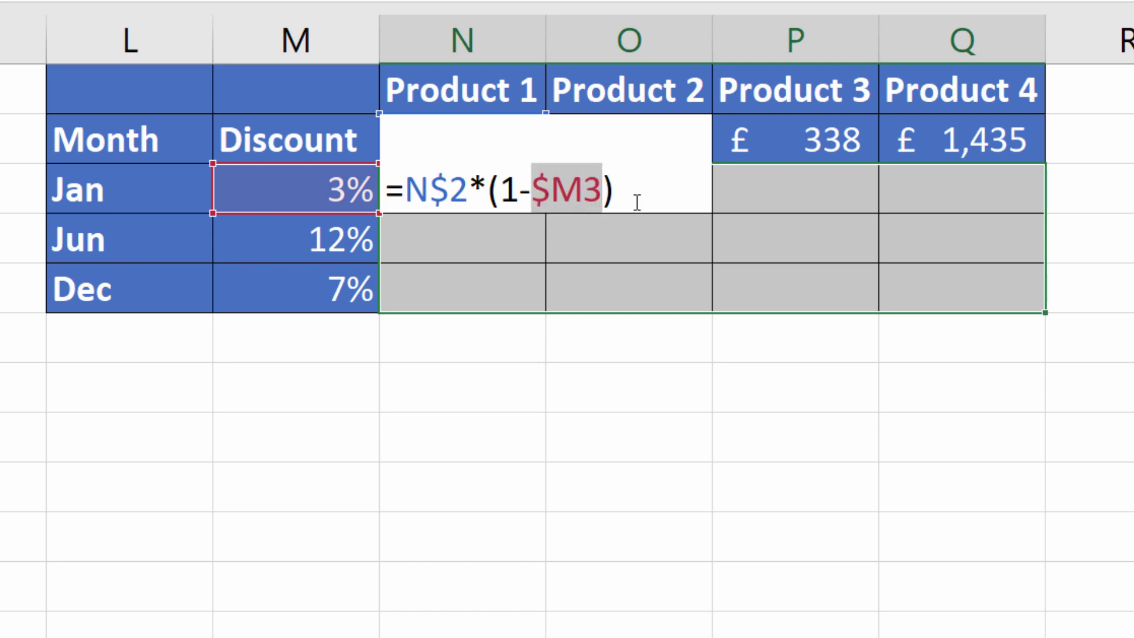
{"action": "key", "text": "ctrl+Return"}
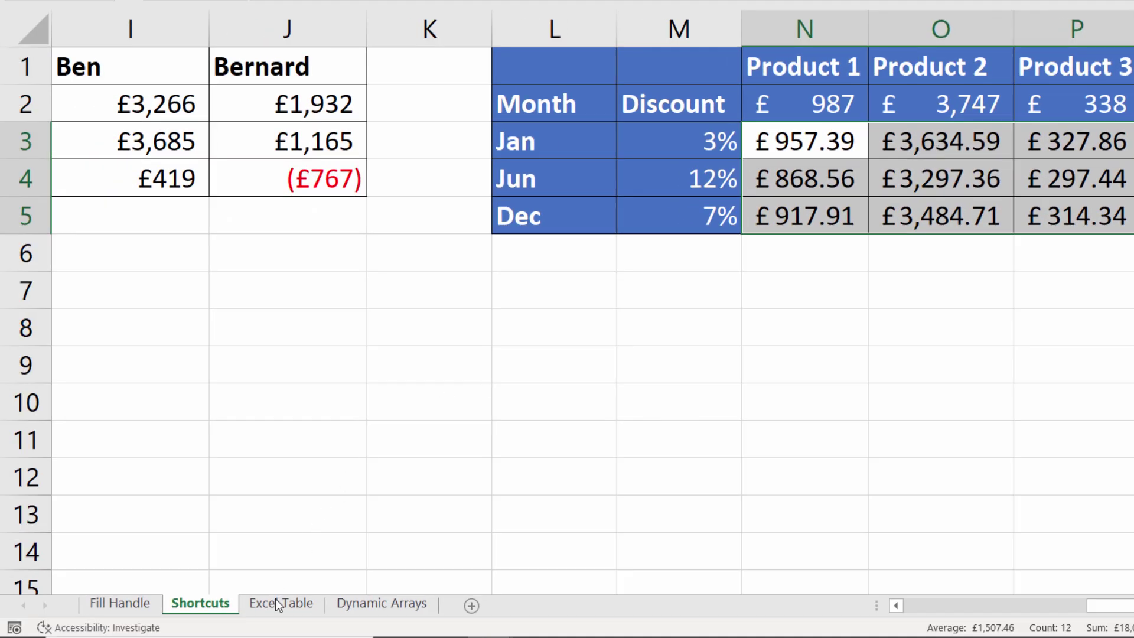
Step: Convert the A1:D11 sales range on the Excel Table sheet into a table with headers
{"action": "left_click", "coordinate": [275, 601]}
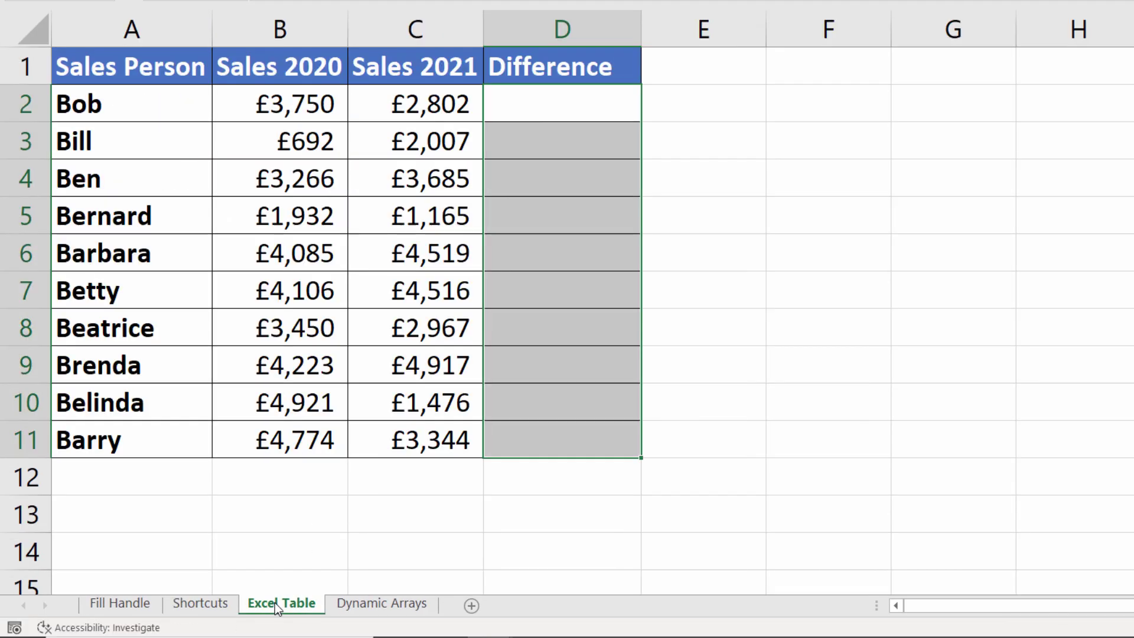
{"action": "left_click", "coordinate": [412, 214]}
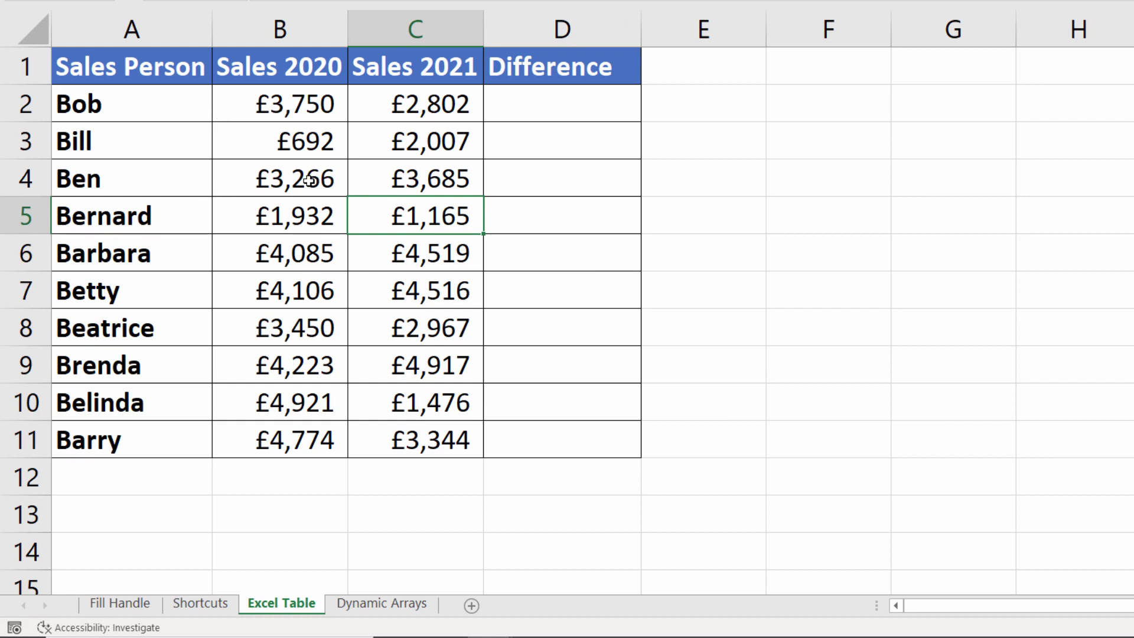
{"action": "left_click", "coordinate": [308, 228]}
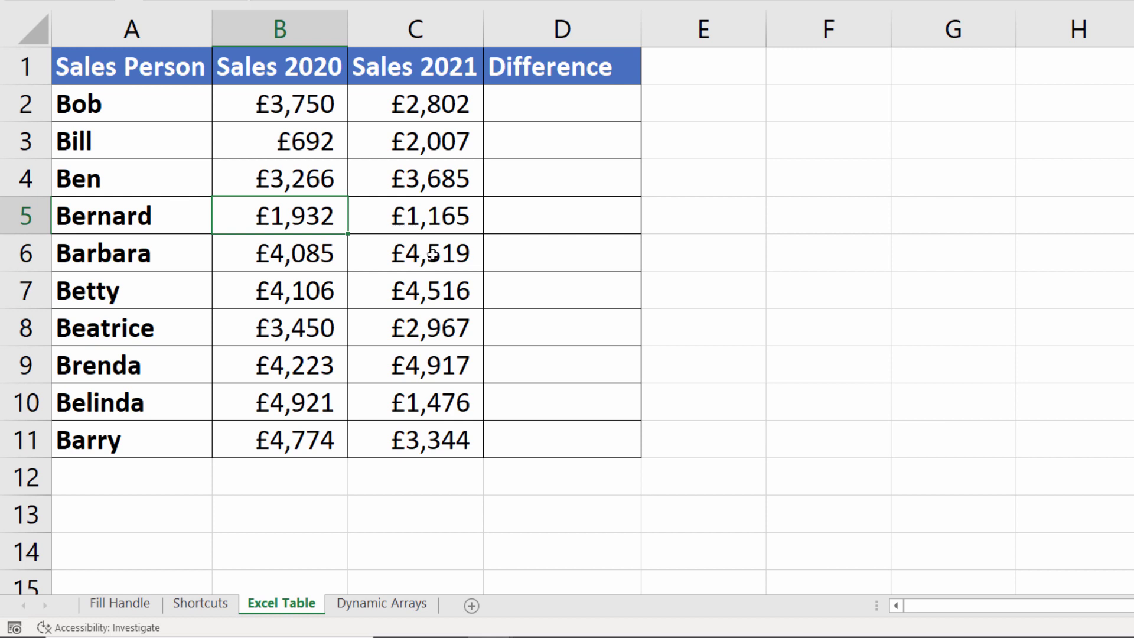
{"action": "key", "text": "ctrl+t"}
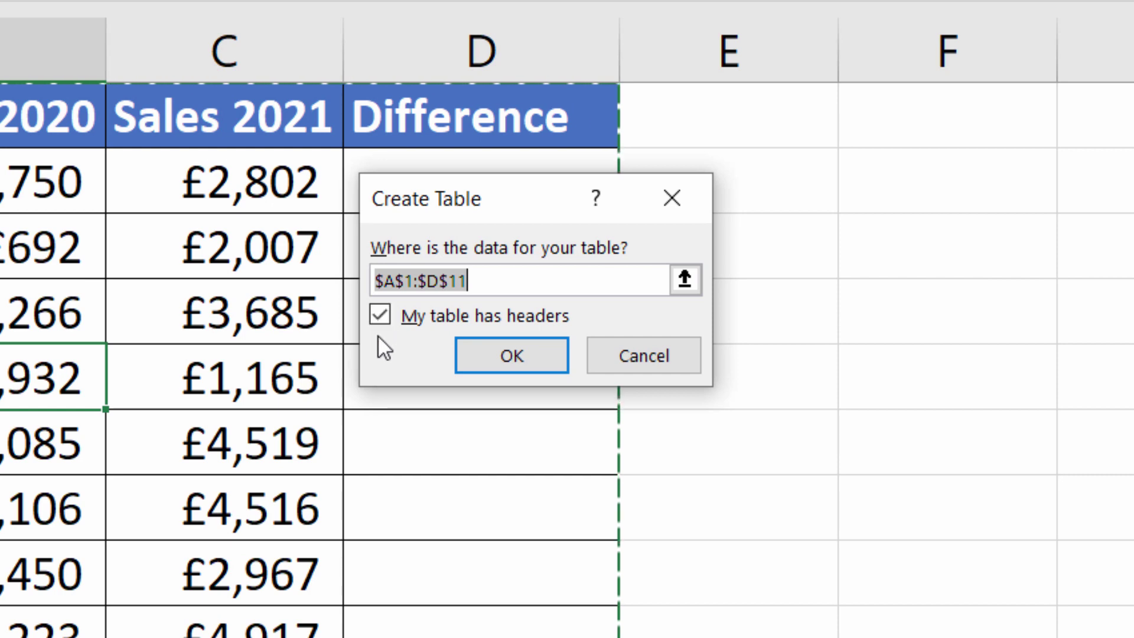
{"action": "left_click", "coordinate": [494, 358]}
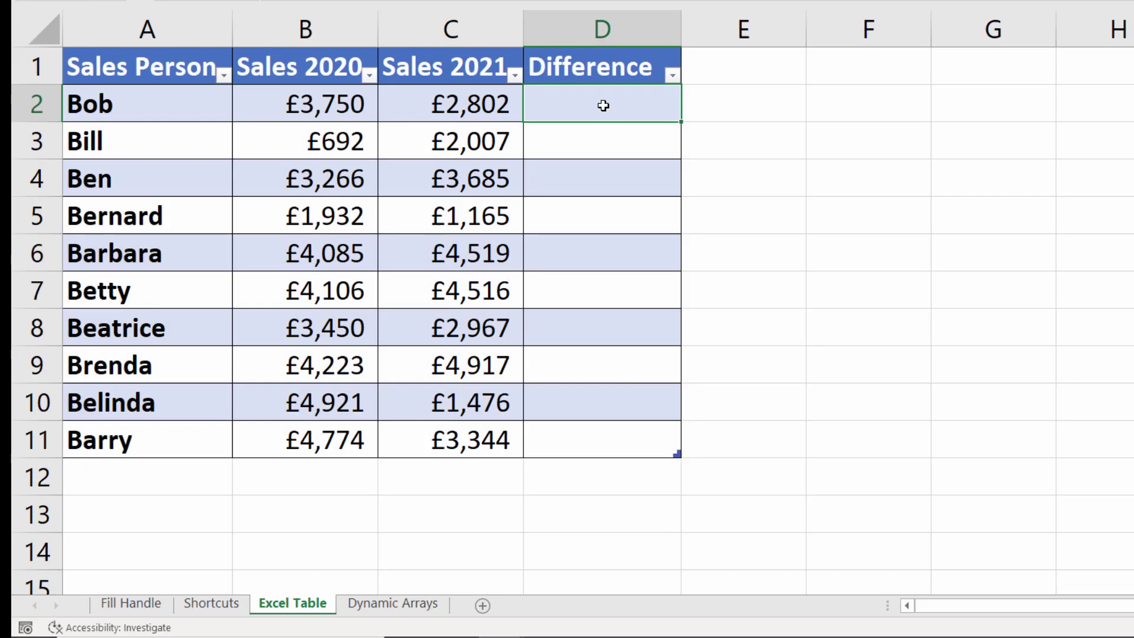
Step: Enter a Sales 2021 minus Sales 2020 formula in D2 so all ten table rows fill
{"action": "type", "text": "="}
{"action": "left_click", "coordinate": [486, 102]}
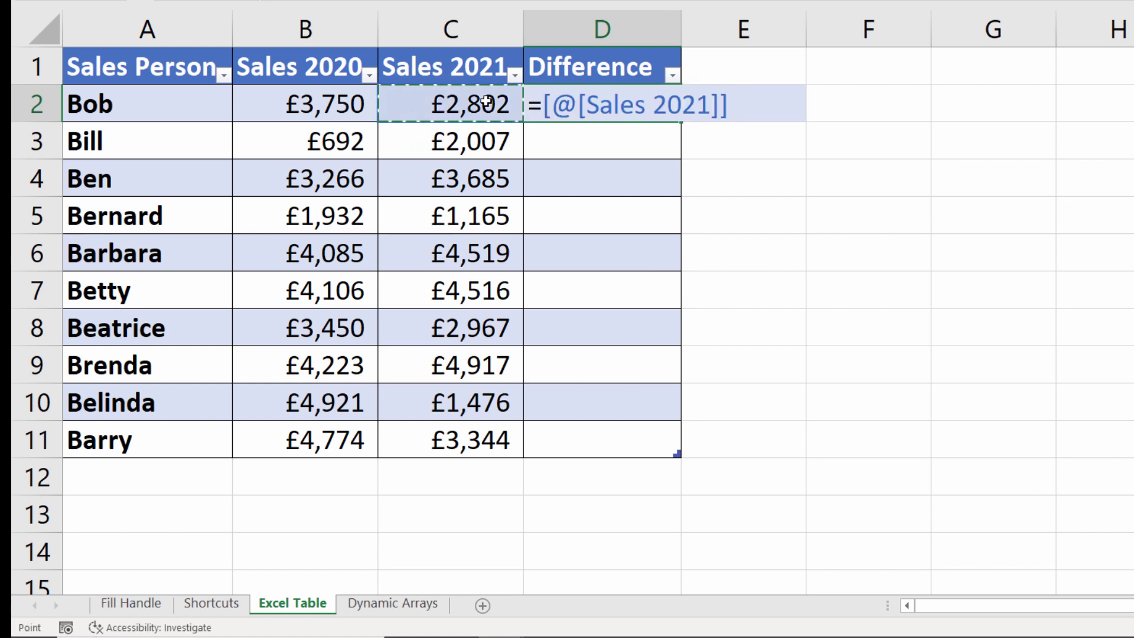
{"action": "type", "text": "-"}
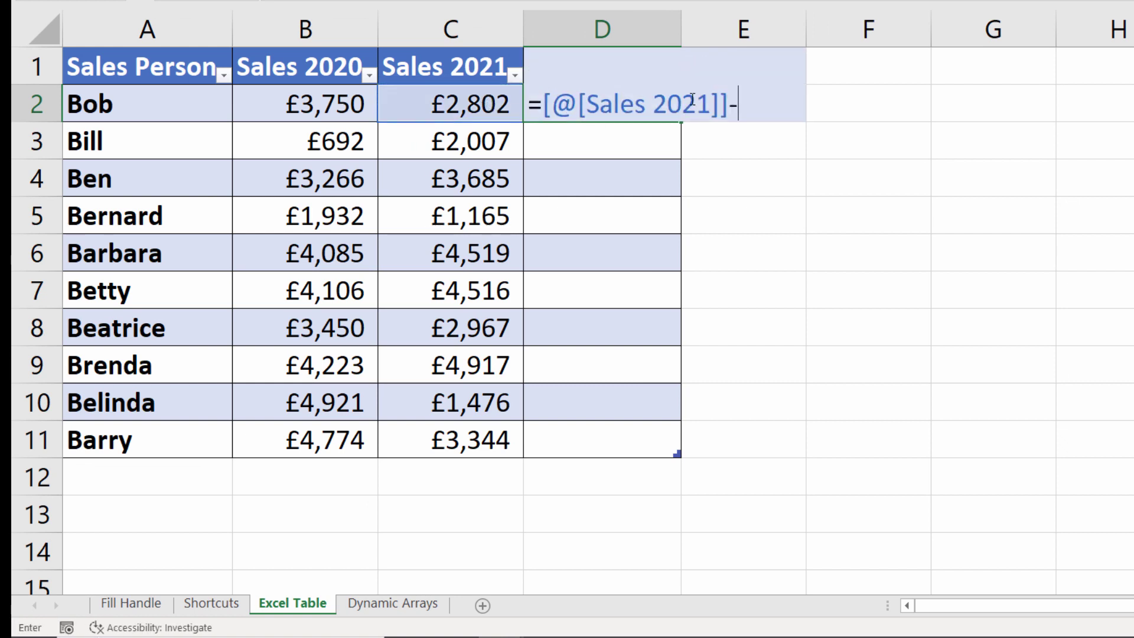
{"action": "left_click", "coordinate": [339, 98]}
{"action": "key", "text": "ctrl+Return"}
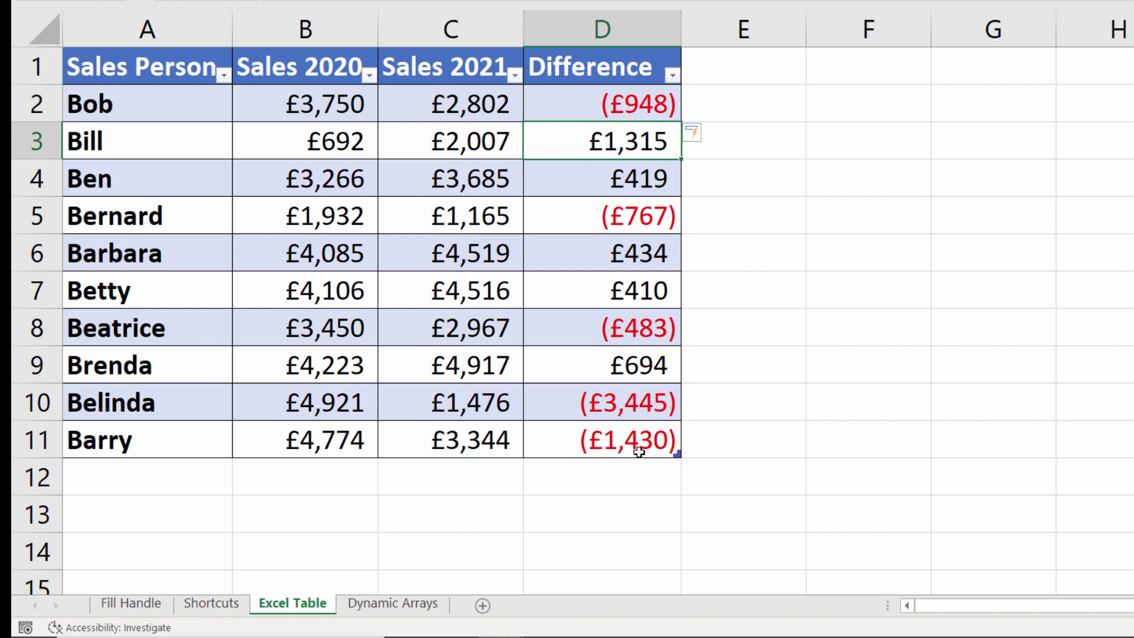
Step: On the Dynamic Arrays sheet, enter =C2:C11-B2:B11 in D2 to spill ten differences
{"action": "left_click", "coordinate": [417, 605]}
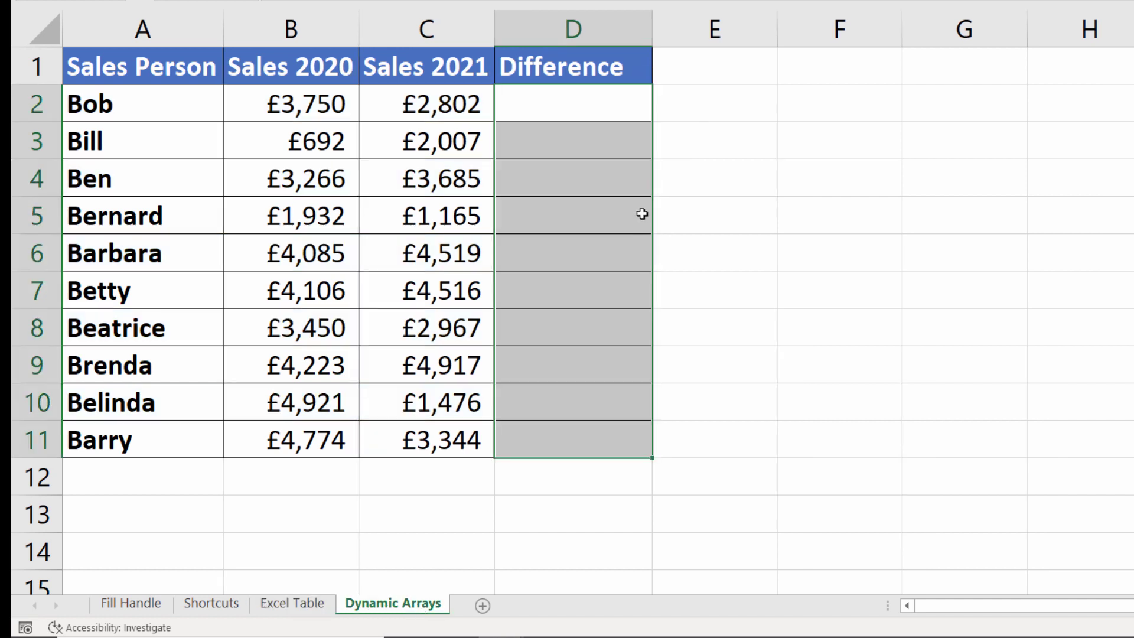
{"action": "left_click", "coordinate": [580, 178]}
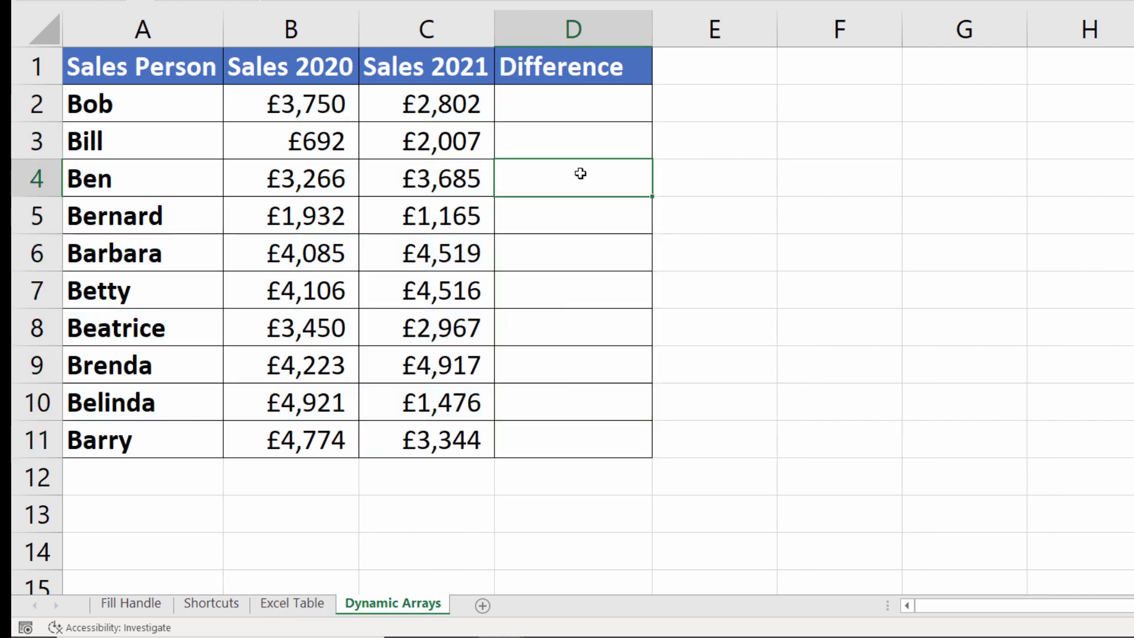
{"action": "left_click", "coordinate": [558, 112]}
{"action": "type", "text": "="}
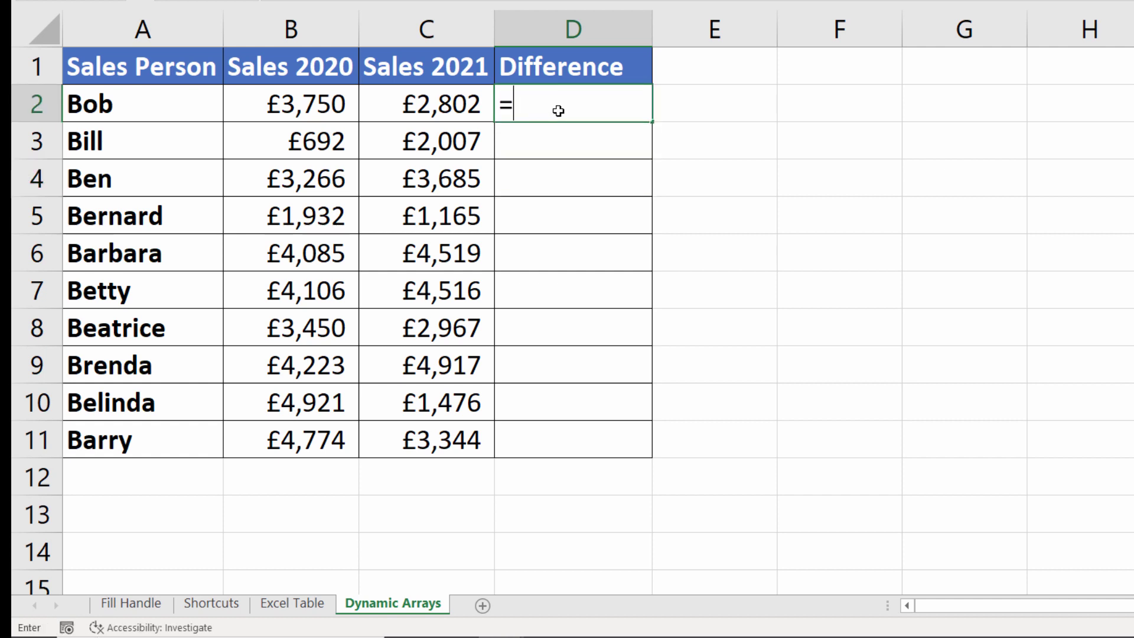
{"action": "left_click_drag", "start_coordinate": [462, 105], "coordinate": [462, 438]}
{"action": "type", "text": "-"}
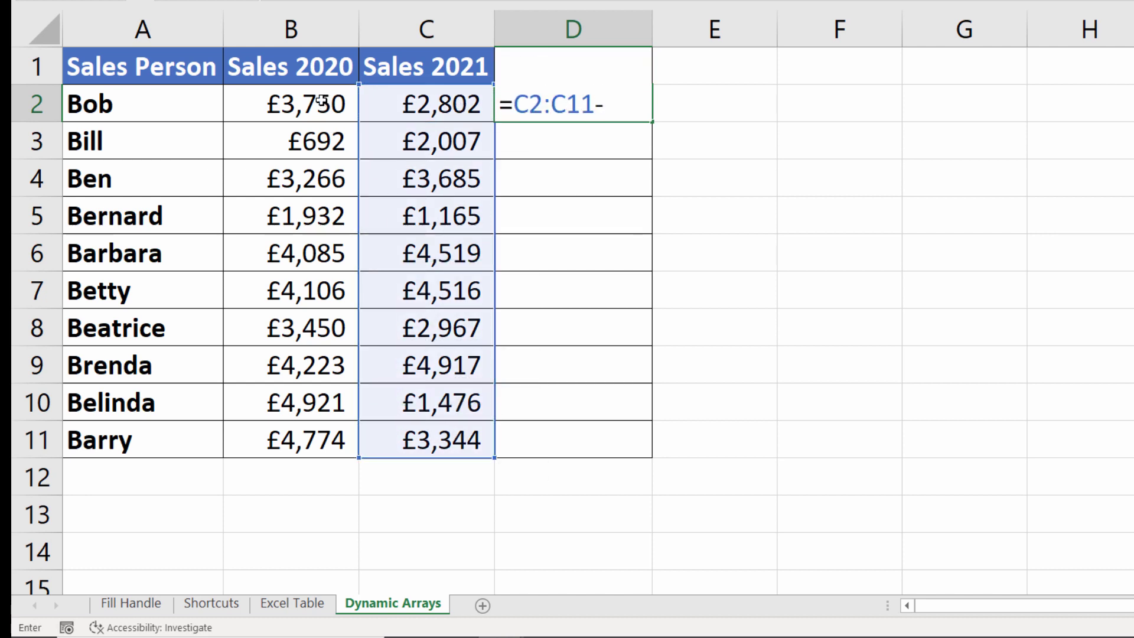
{"action": "left_click_drag", "start_coordinate": [321, 102], "coordinate": [328, 437]}
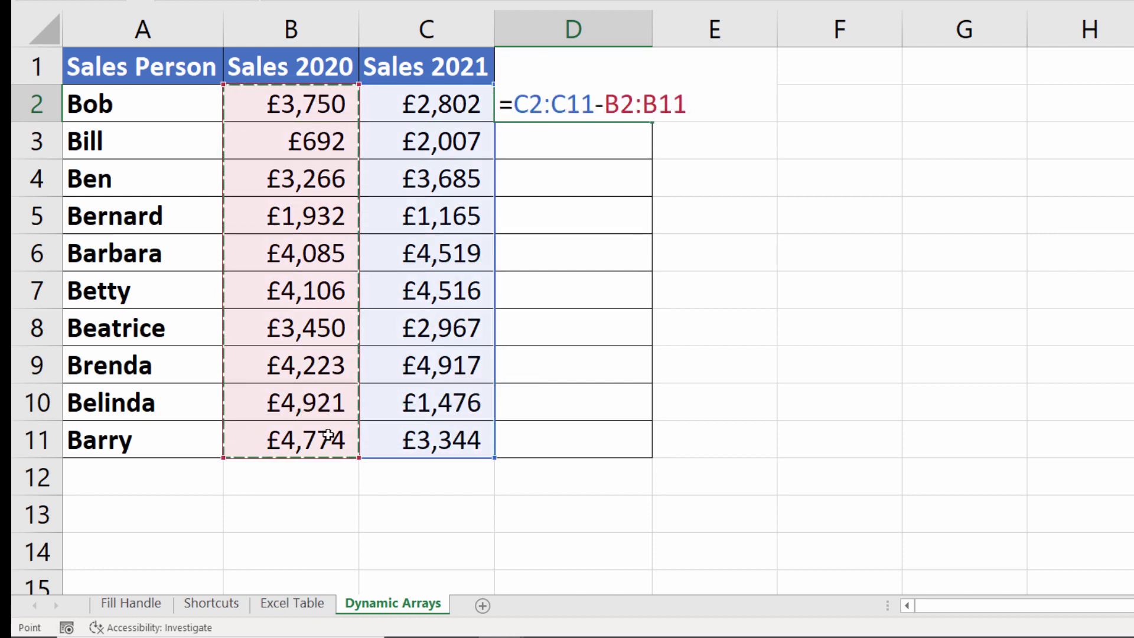
{"action": "key", "text": "Return"}
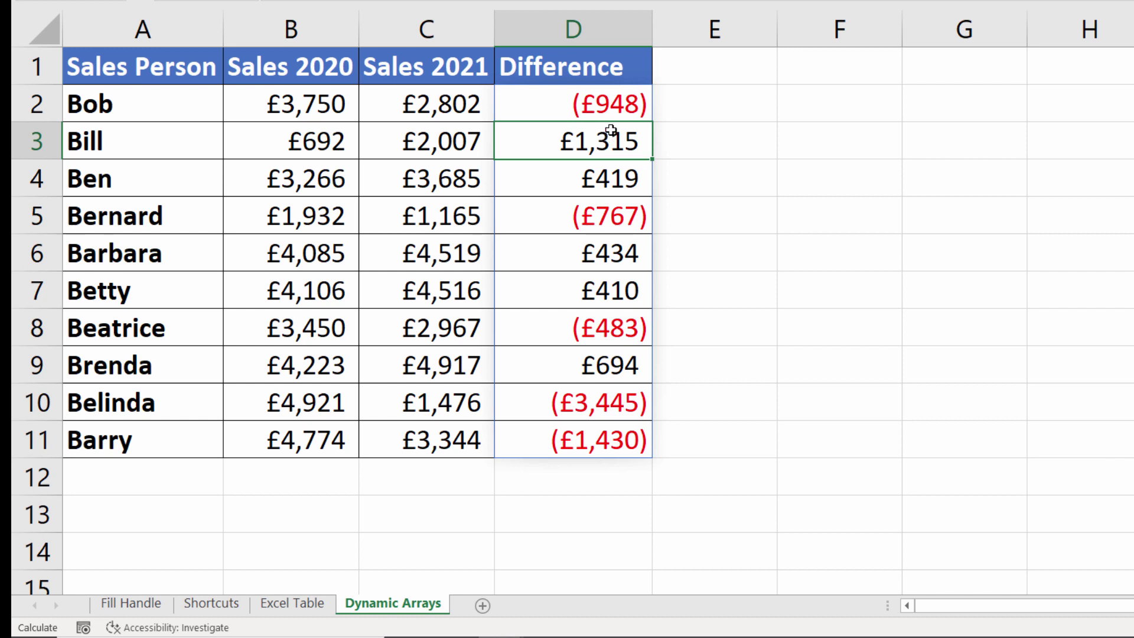
{"action": "left_click", "coordinate": [592, 104]}
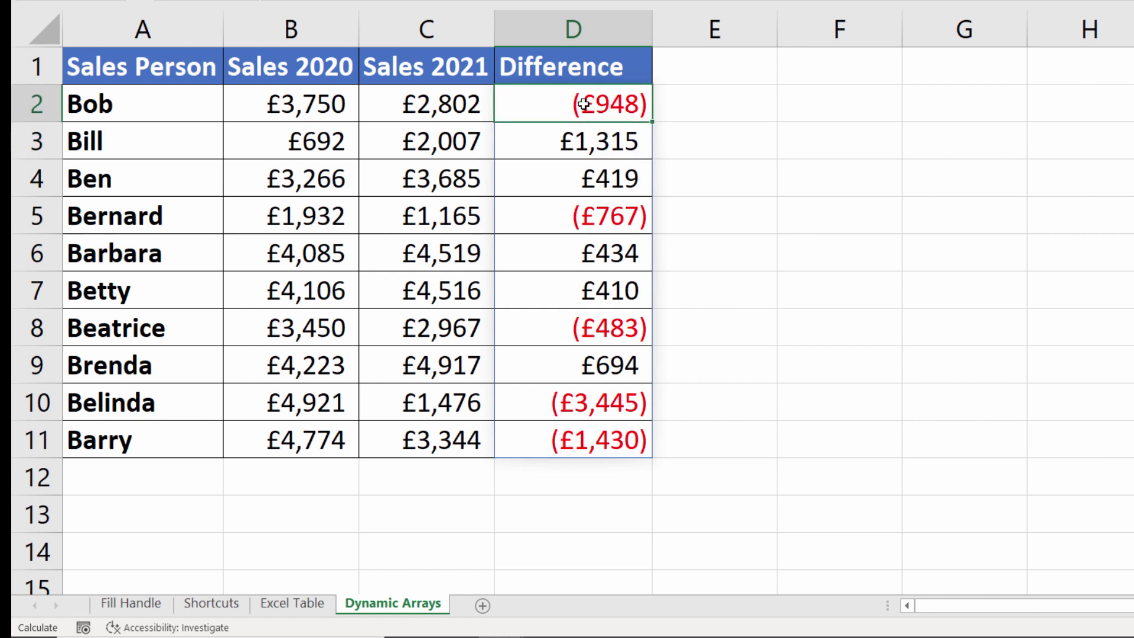
{"action": "double_click", "coordinate": [619, 111]}
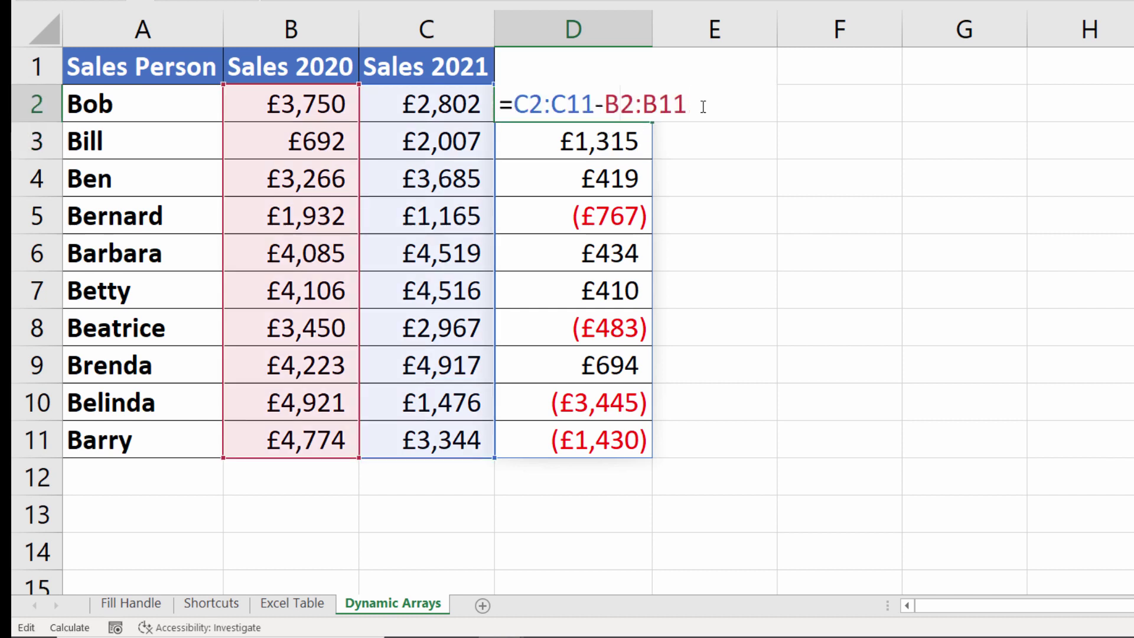
{"action": "key", "text": "Return"}
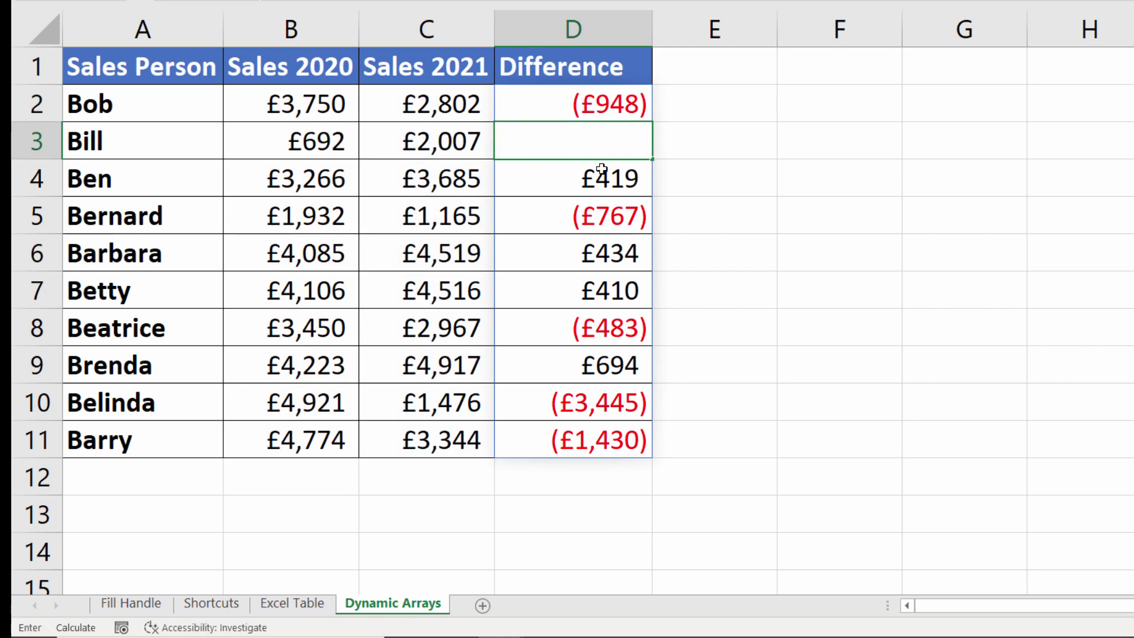
{"action": "key", "text": "Return"}
{"action": "key", "text": "BackSpace"}
{"action": "key", "text": "Return"}
{"action": "key", "text": "BackSpace"}
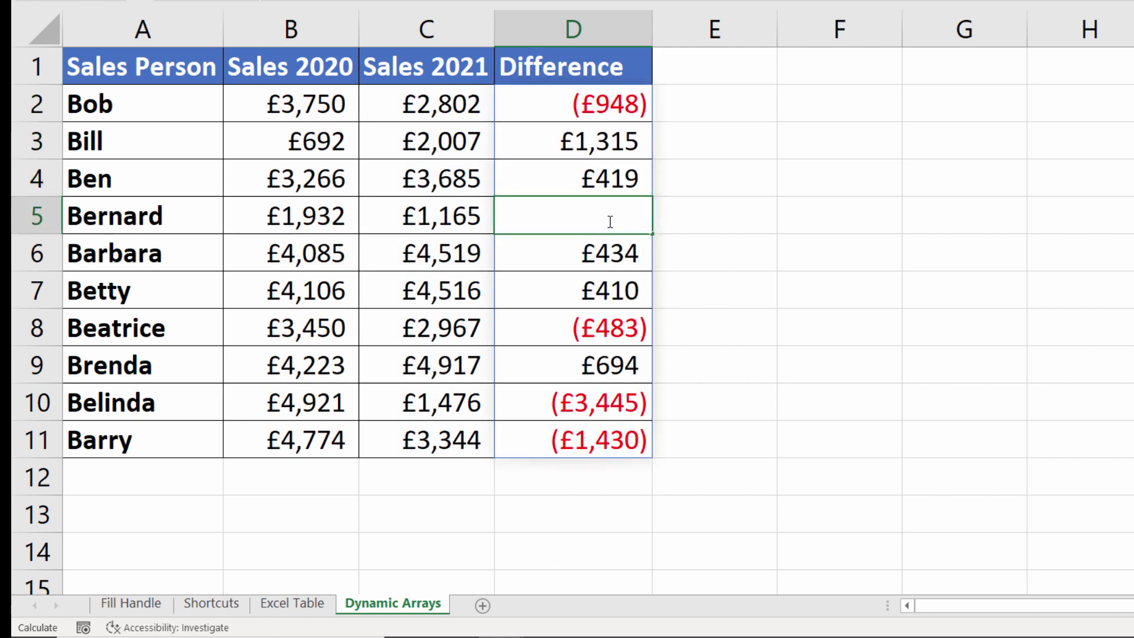
{"action": "key", "text": "Return"}
{"action": "key", "text": "BackSpace"}
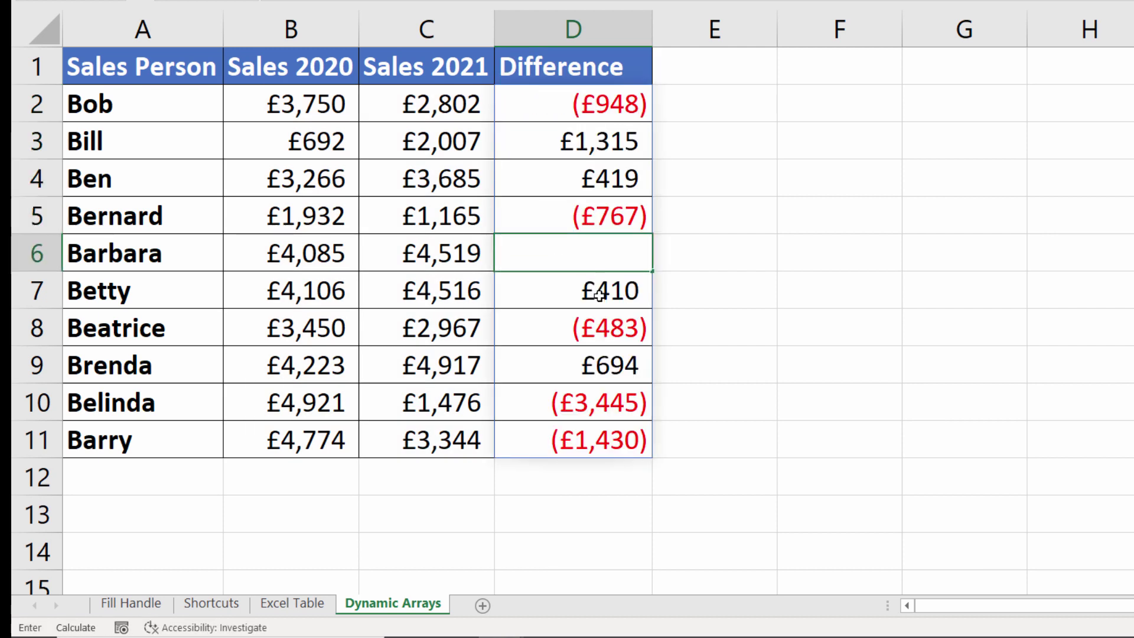
{"action": "key", "text": "Return"}
{"action": "key", "text": "BackSpace"}
{"action": "key", "text": "Return"}
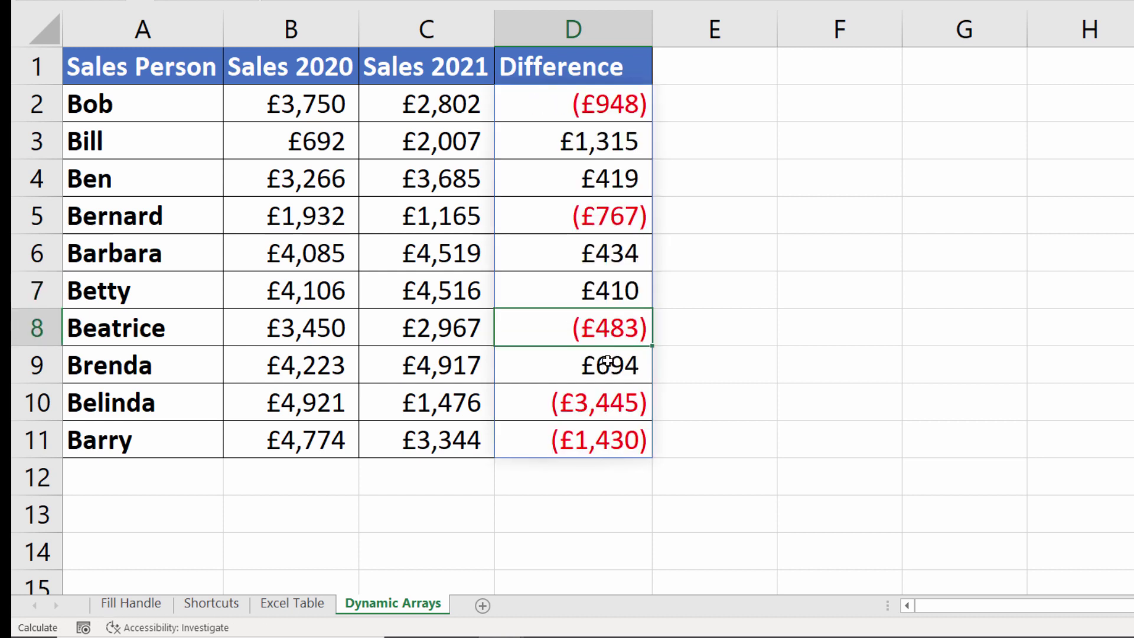
{"action": "left_click", "coordinate": [551, 113]}
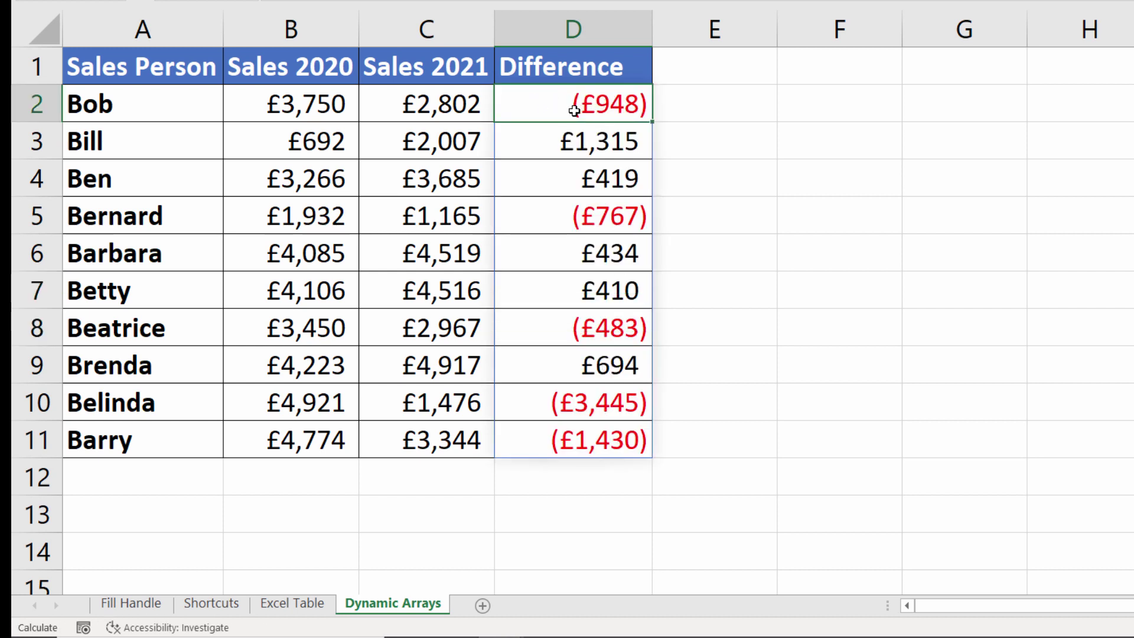